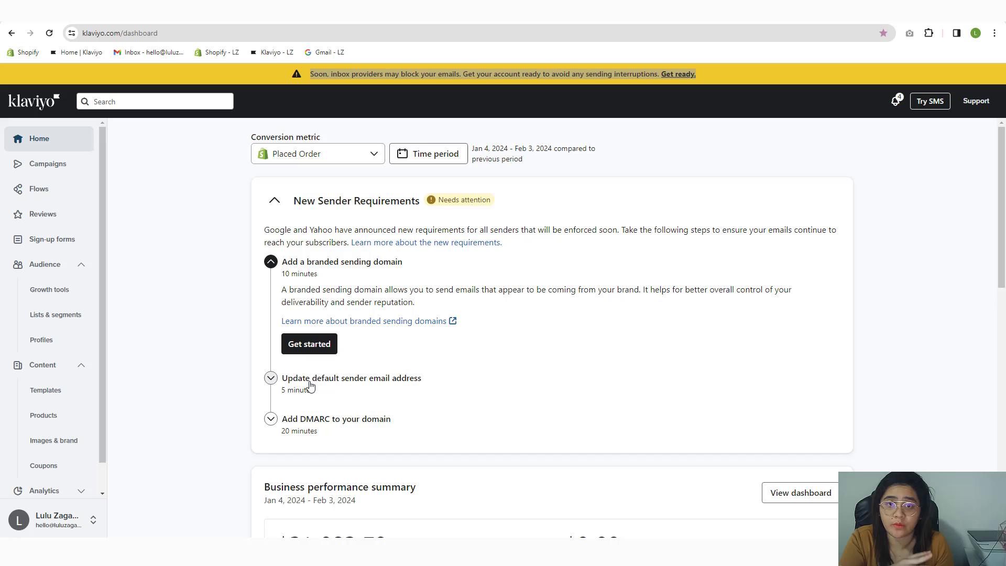
Step: Launch the 'Add a branded sending domain' setup from the New Sender Requirements checklist
{"action": "left_click", "coordinate": [310, 75]}
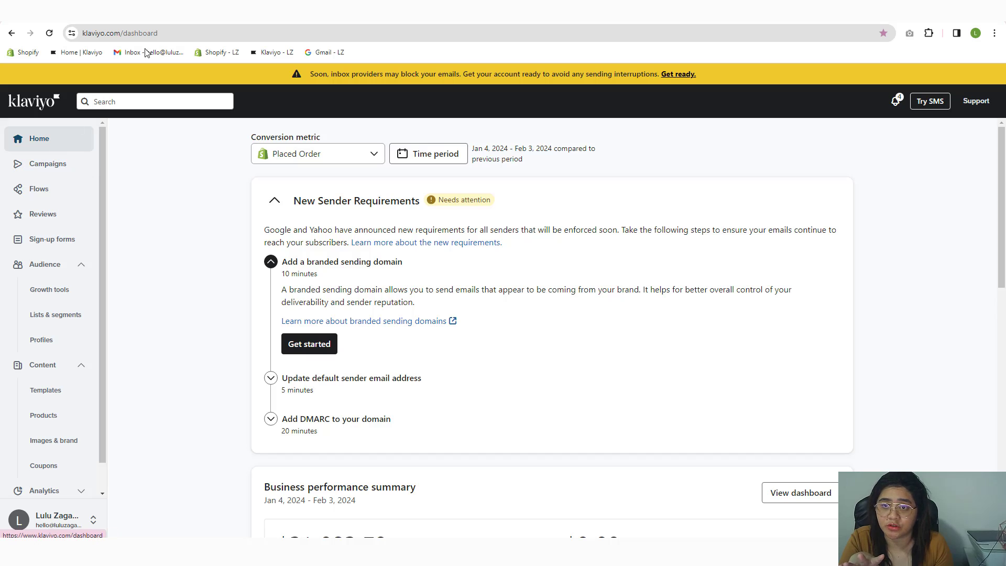
{"action": "left_click", "coordinate": [273, 202]}
{"action": "left_click", "coordinate": [272, 203]}
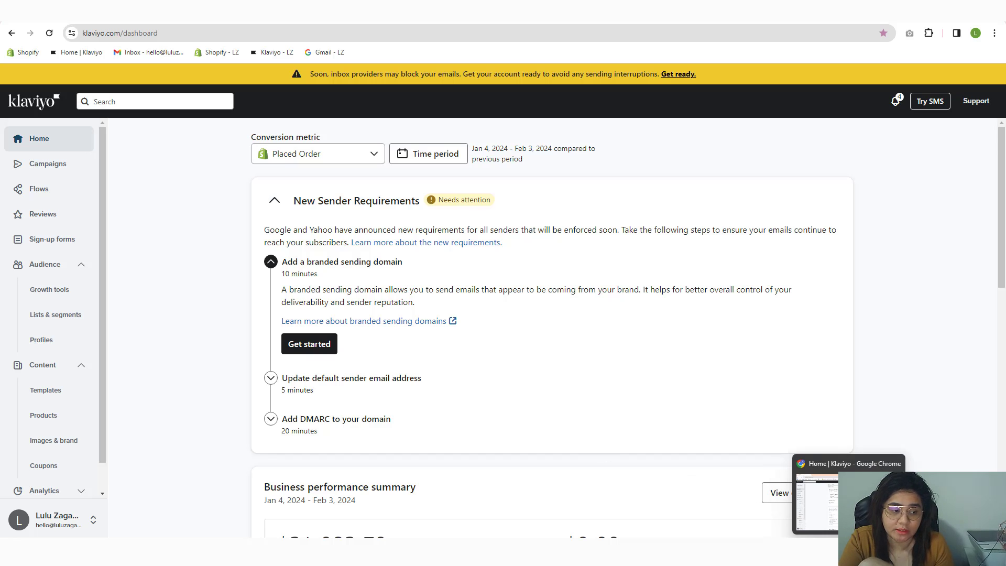
{"action": "left_click", "coordinate": [818, 529]}
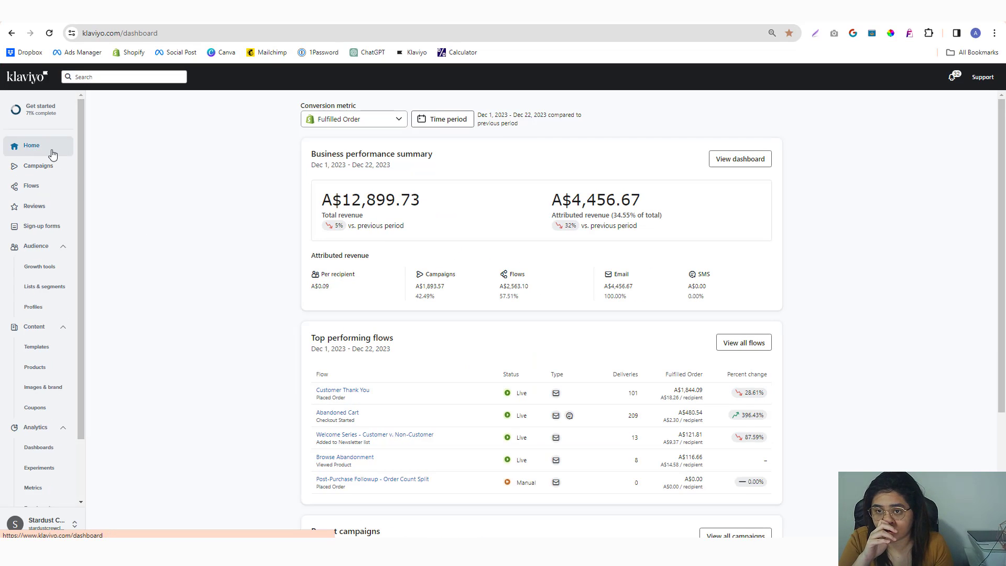
{"action": "scroll", "coordinate": [308, 236], "scroll_direction": "down", "scroll_amount": 3}
{"action": "scroll", "coordinate": [308, 236], "scroll_direction": "up", "scroll_amount": 3}
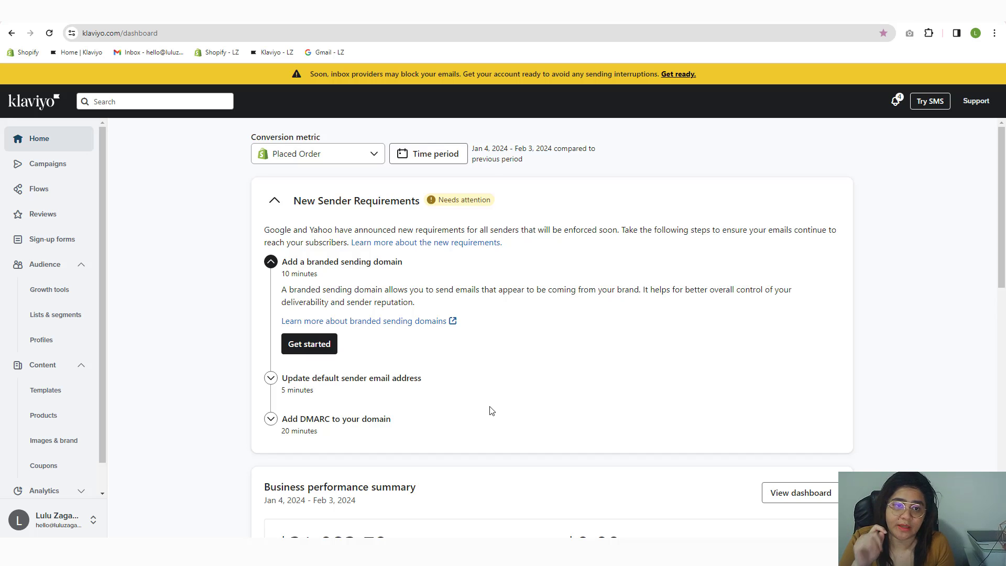
{"action": "left_click", "coordinate": [318, 353]}
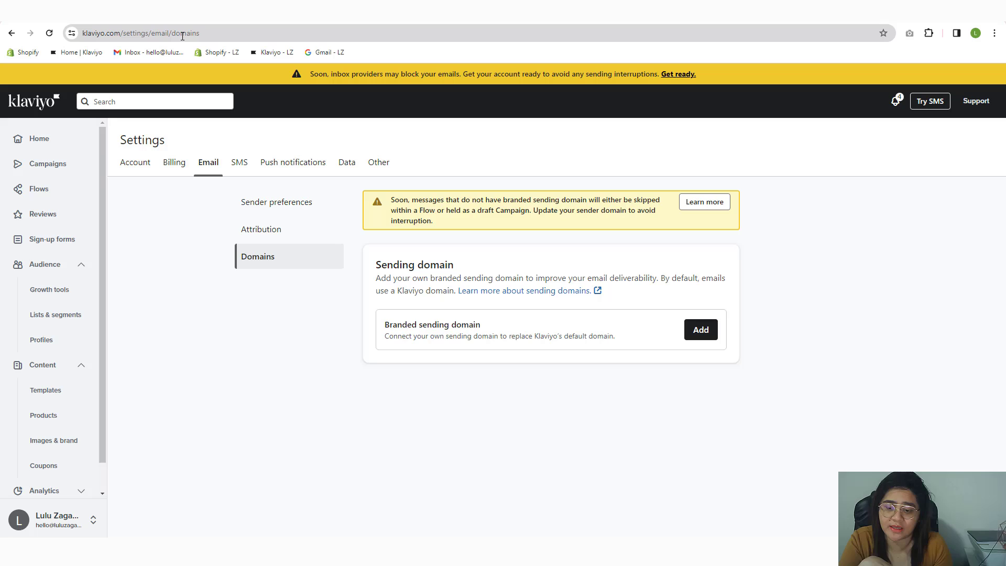
Step: Open Klaviyo Settings from the account menu in a new window and go to Email > Domains
{"action": "left_click", "coordinate": [53, 522]}
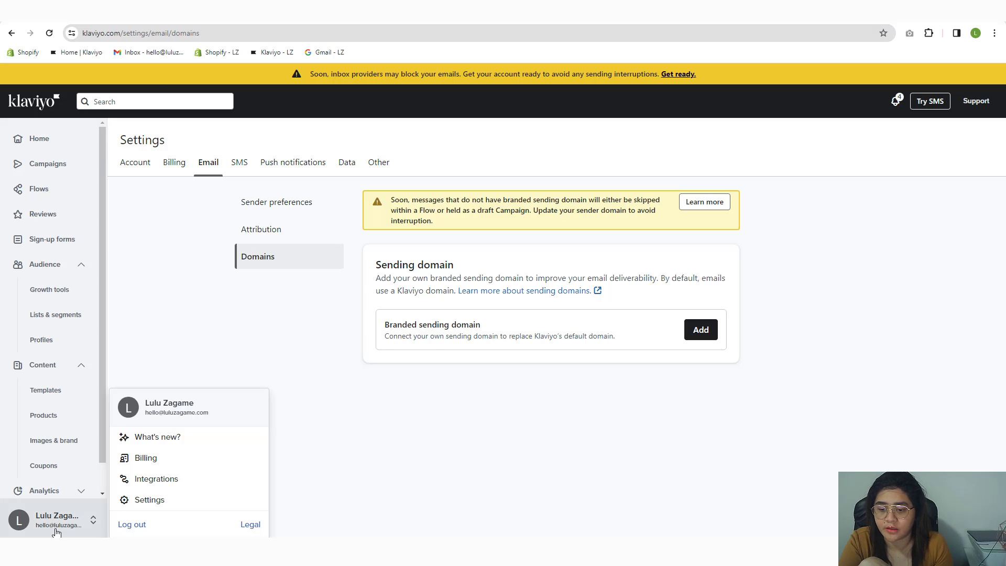
{"action": "right_click", "coordinate": [161, 500]}
{"action": "left_click", "coordinate": [207, 378]}
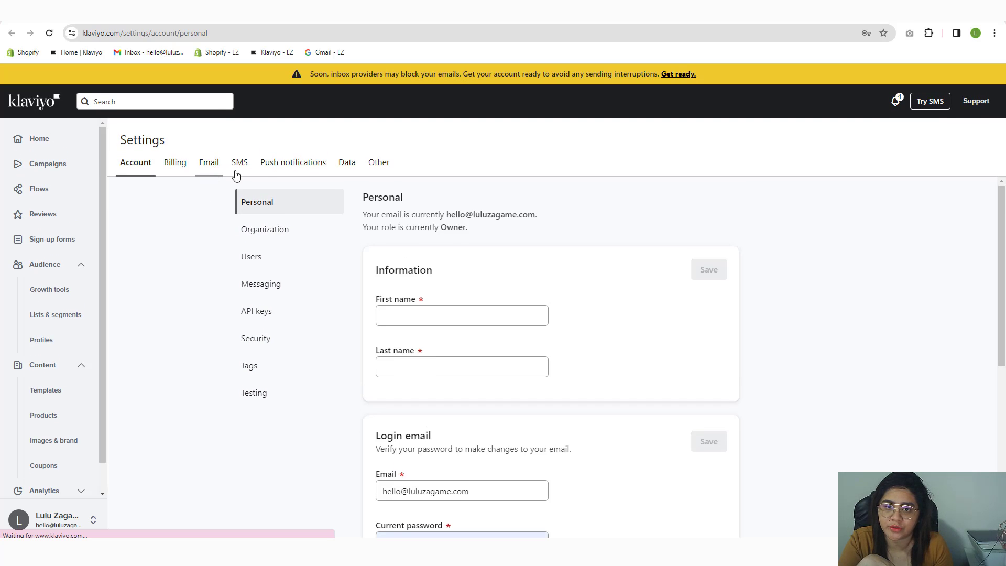
{"action": "left_click", "coordinate": [210, 171]}
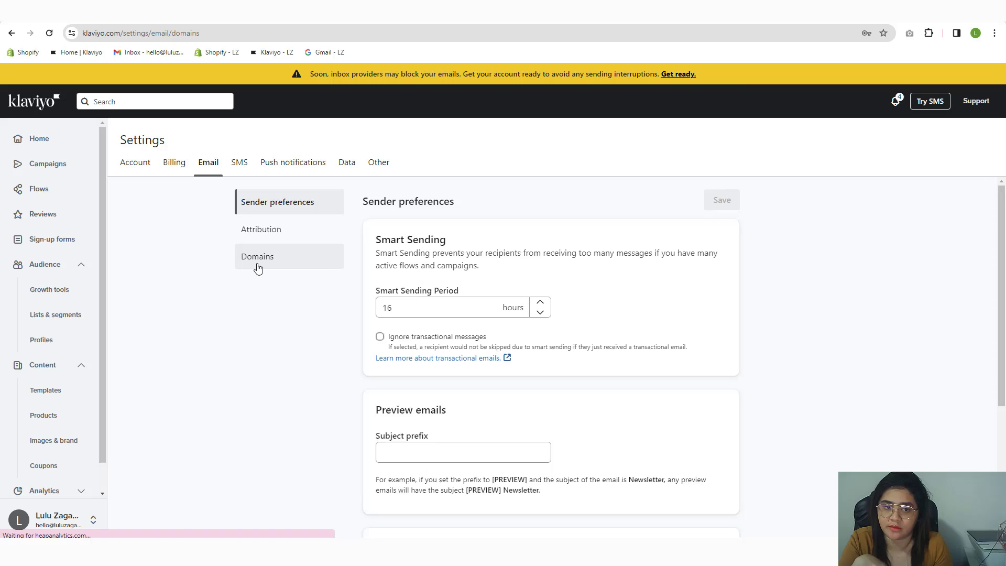
{"action": "left_click", "coordinate": [257, 263]}
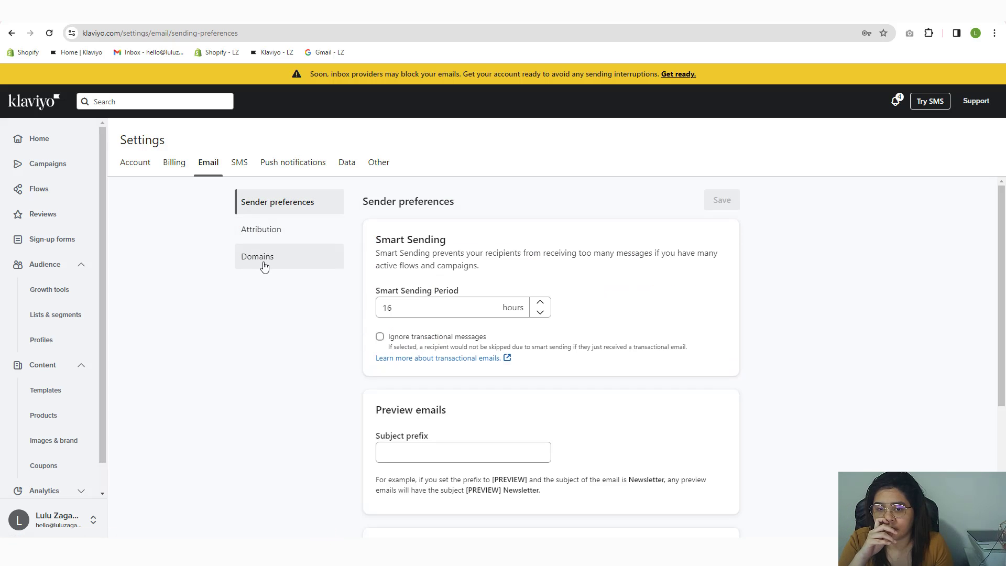
{"action": "left_click", "coordinate": [260, 266]}
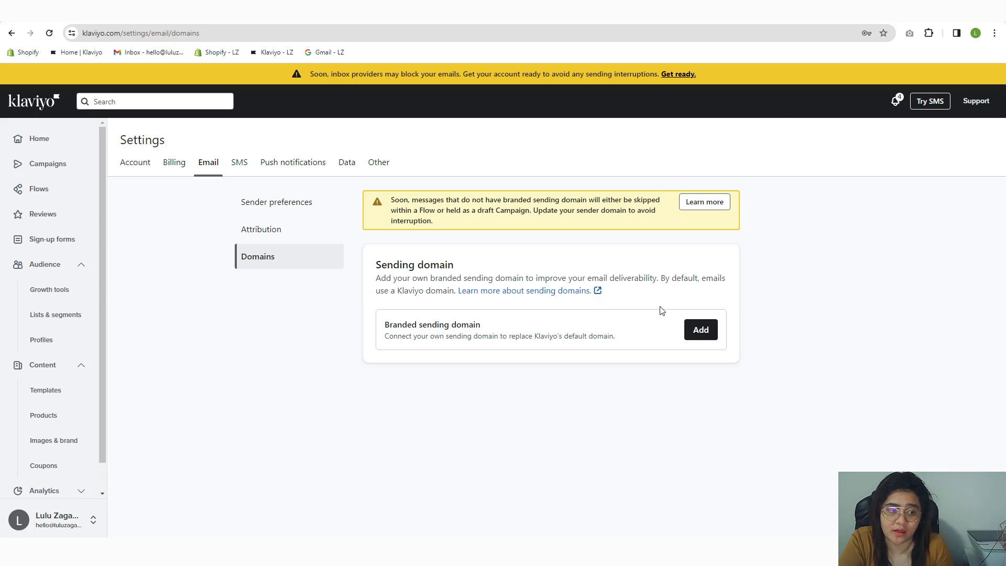
Step: Add a branded sending domain with root luluzagame.com, subdomain 'hello', and Dynamic (recommended) routing
{"action": "left_click", "coordinate": [701, 330]}
{"action": "left_click", "coordinate": [871, 169]}
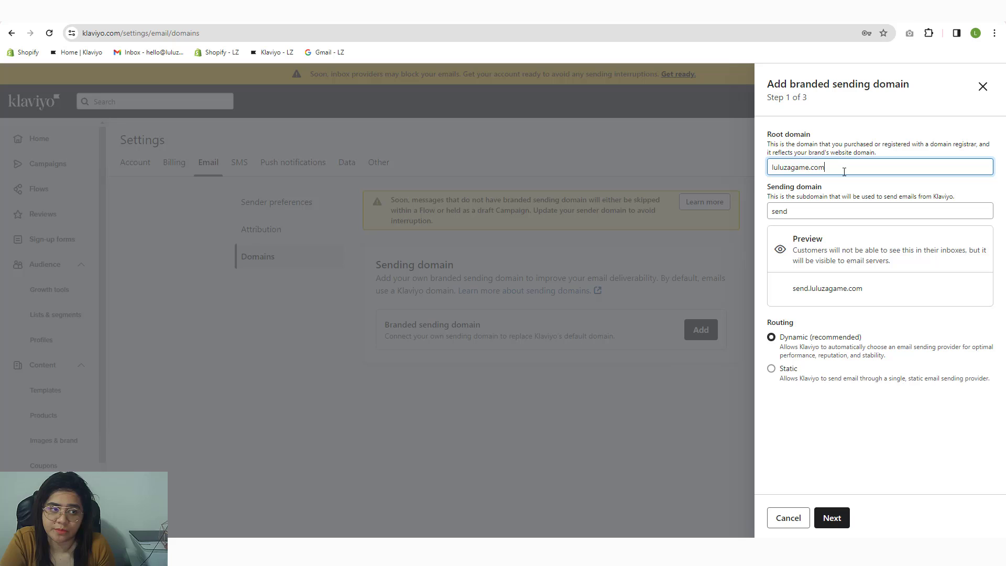
{"action": "triple_click", "coordinate": [842, 168]}
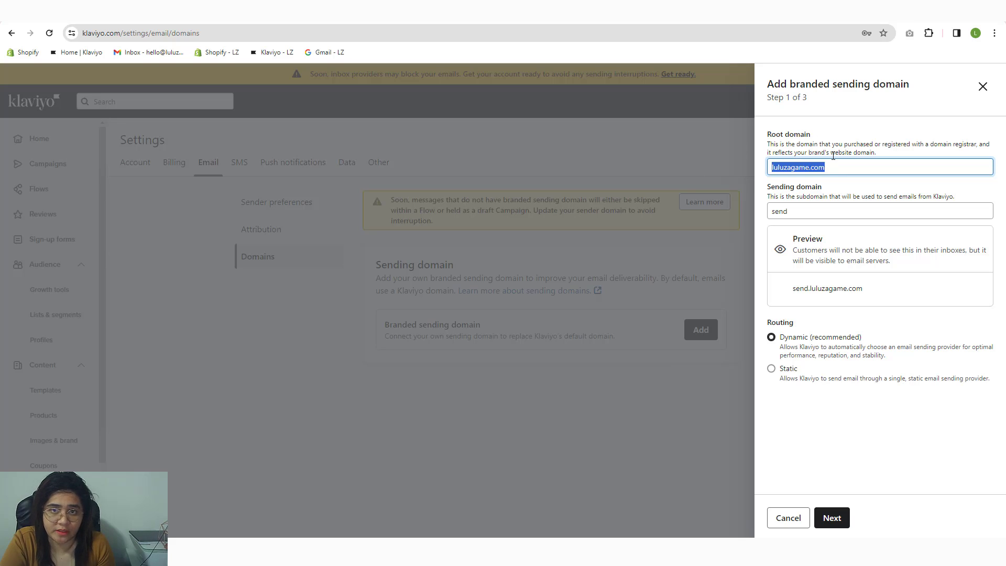
{"action": "key", "text": "Tab"}
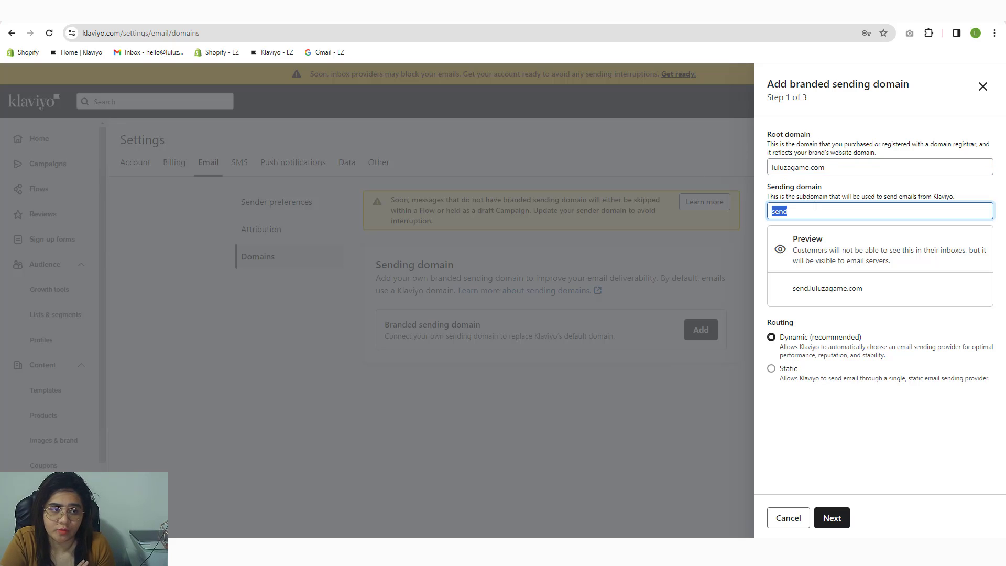
{"action": "left_click", "coordinate": [815, 207]}
{"action": "double_click", "coordinate": [822, 209]}
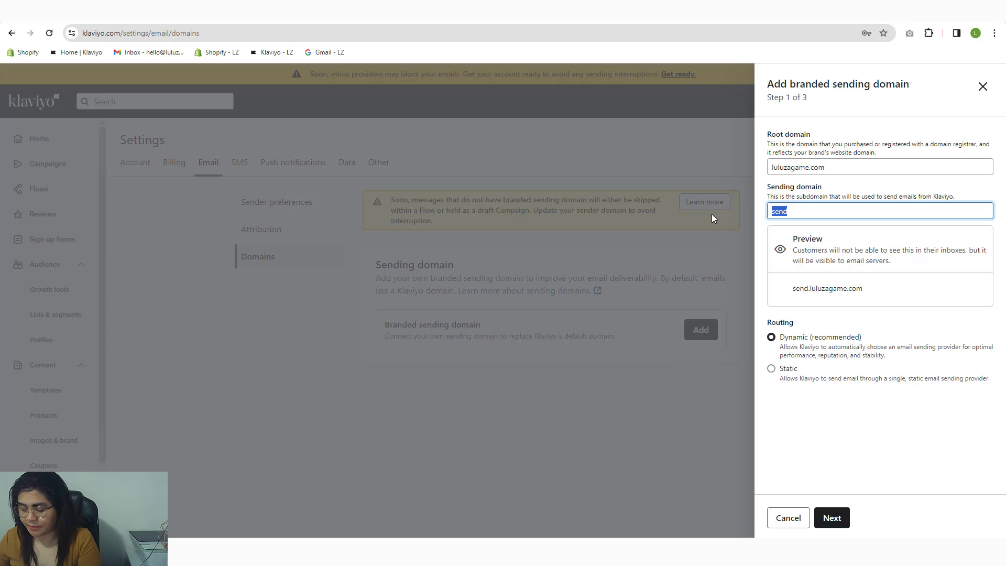
{"action": "type", "text": "hello"}
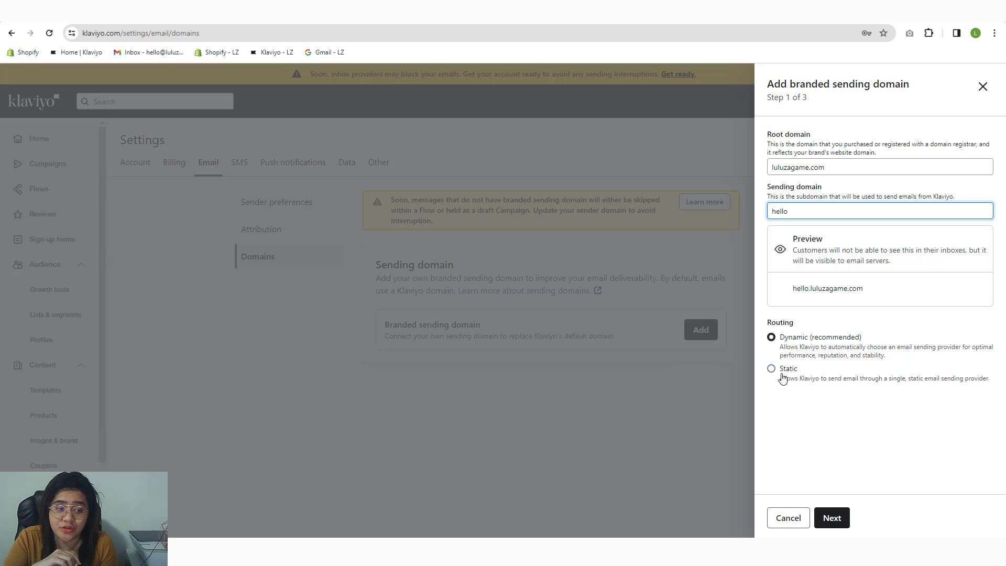
{"action": "left_click", "coordinate": [783, 376]}
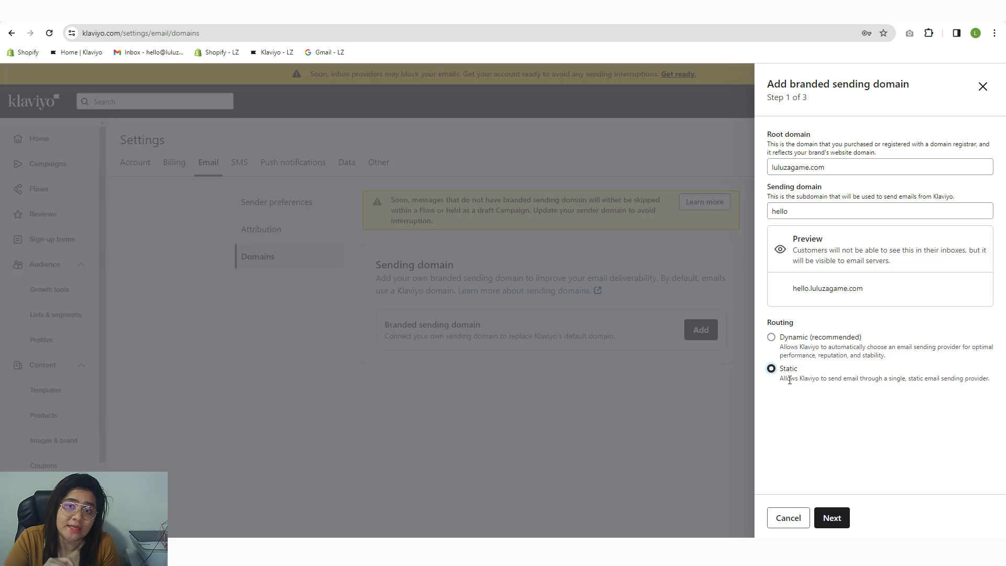
{"action": "left_click", "coordinate": [787, 342]}
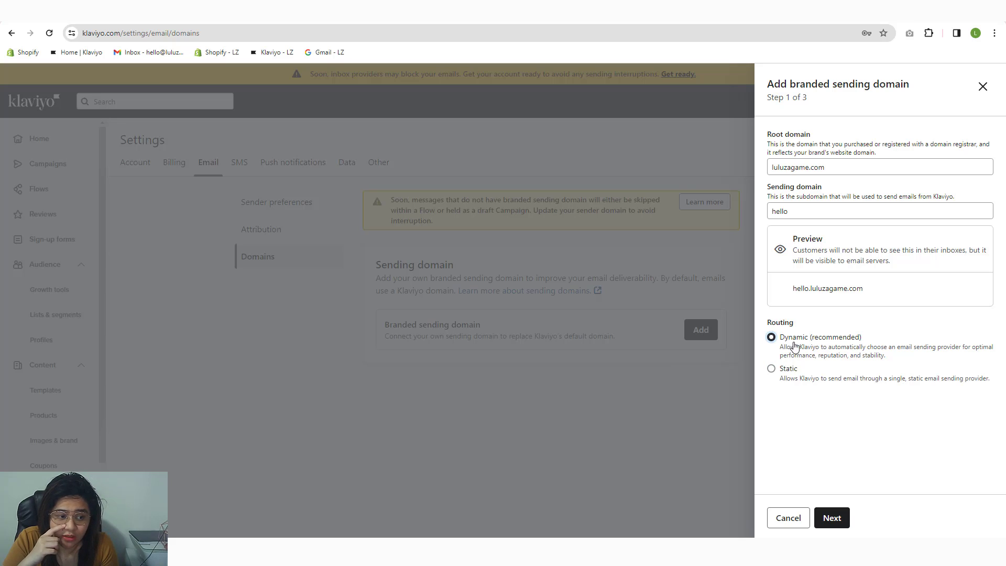
Step: Go to step 2 of 3 and select Cloudflare in the DNS provider dropdown
{"action": "left_click", "coordinate": [832, 518]}
{"action": "left_click", "coordinate": [815, 203]}
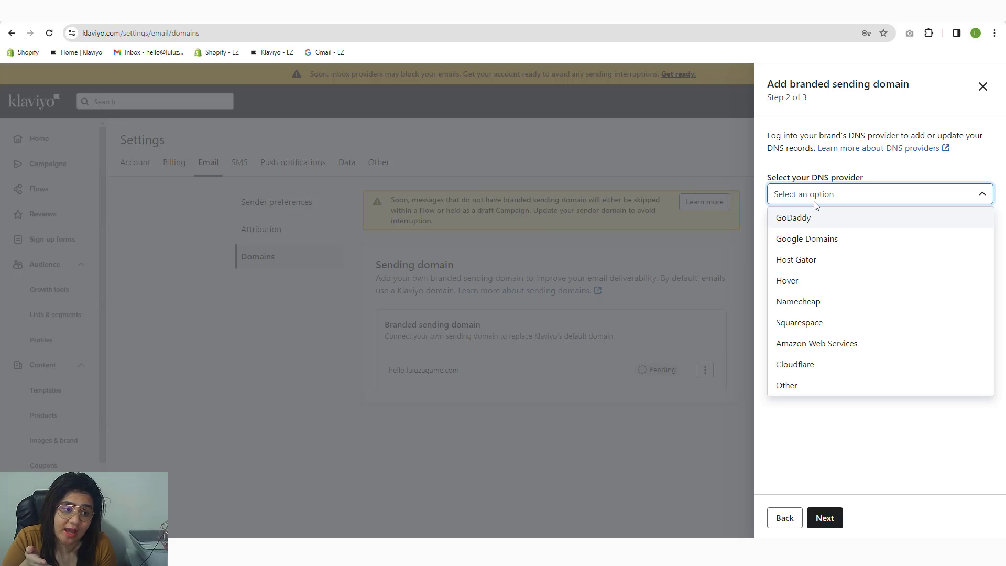
{"action": "left_click", "coordinate": [796, 371]}
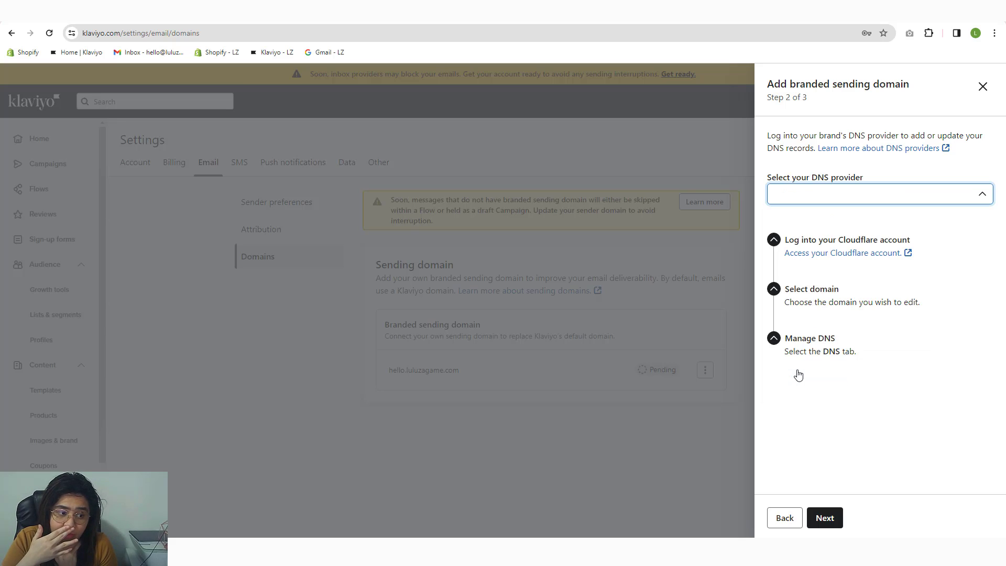
{"action": "left_click", "coordinate": [813, 197]}
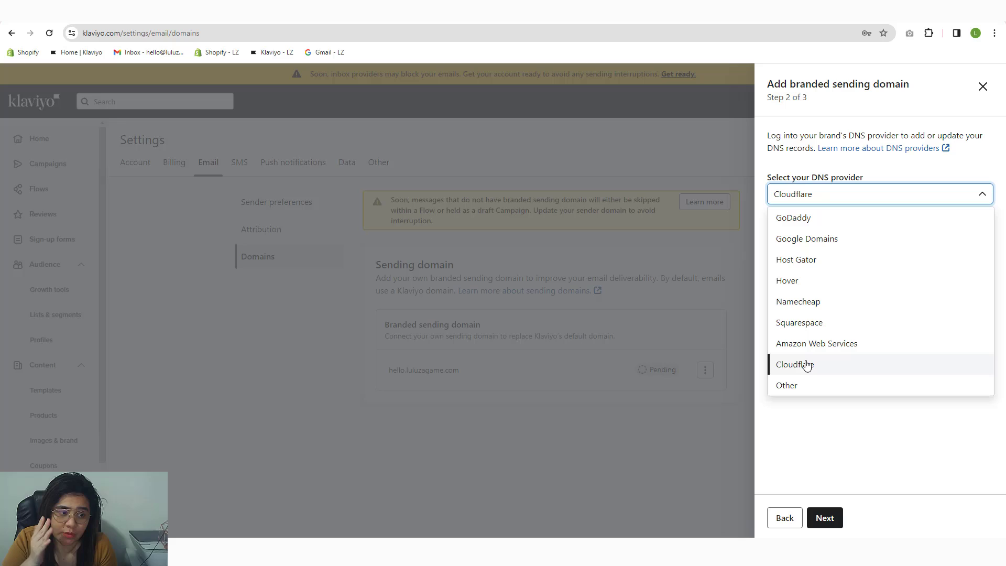
{"action": "left_click", "coordinate": [807, 369]}
{"action": "left_click", "coordinate": [812, 204]}
{"action": "left_click", "coordinate": [803, 370]}
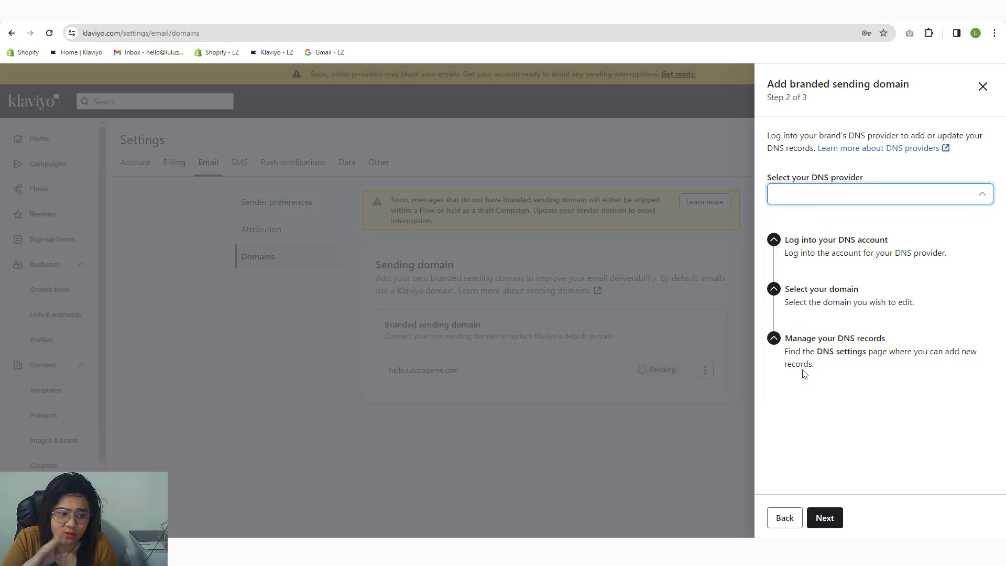
{"action": "left_click", "coordinate": [808, 202]}
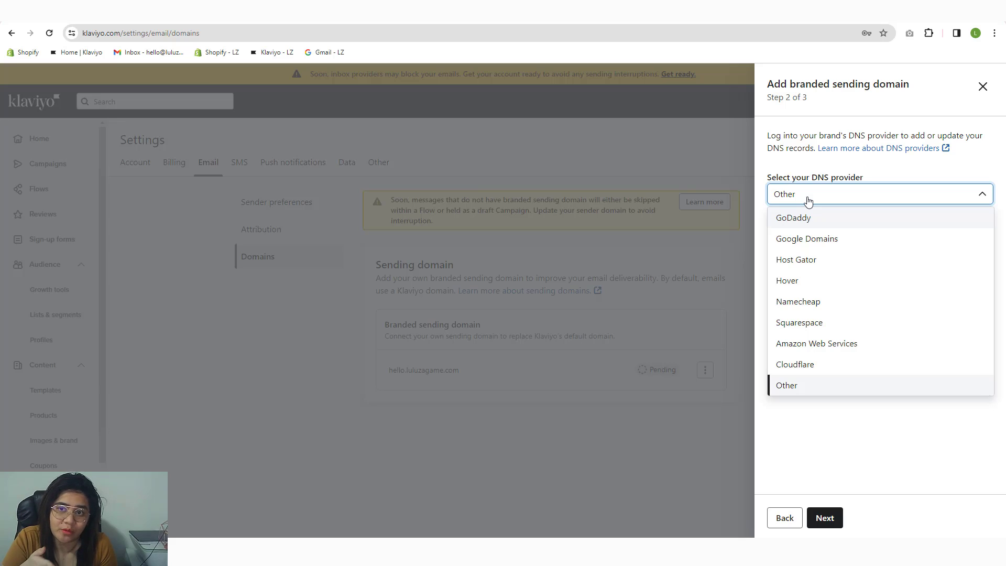
{"action": "left_click", "coordinate": [797, 364]}
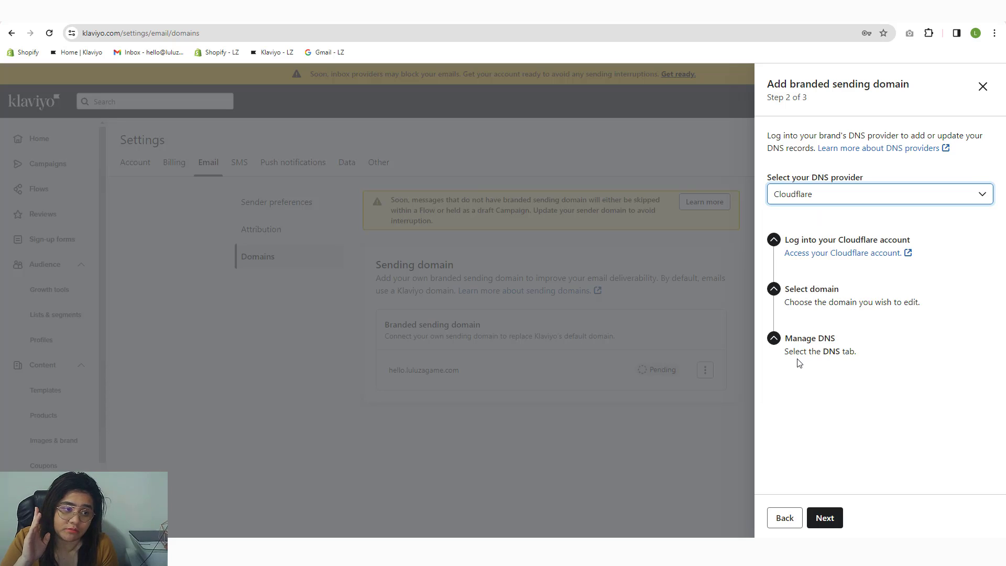
Step: Advance to step 3 of 3 to see the four NS records and the TXT verification record
{"action": "left_click", "coordinate": [825, 519]}
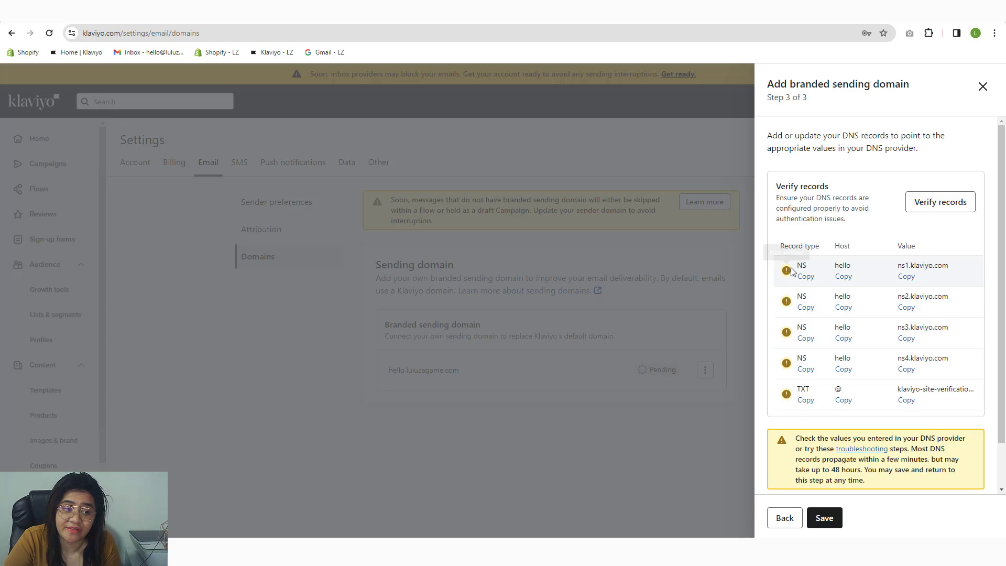
Step: Go back, try Static routing with Other as DNS provider, and view the resulting records
{"action": "left_click", "coordinate": [785, 519]}
{"action": "left_click", "coordinate": [785, 519]}
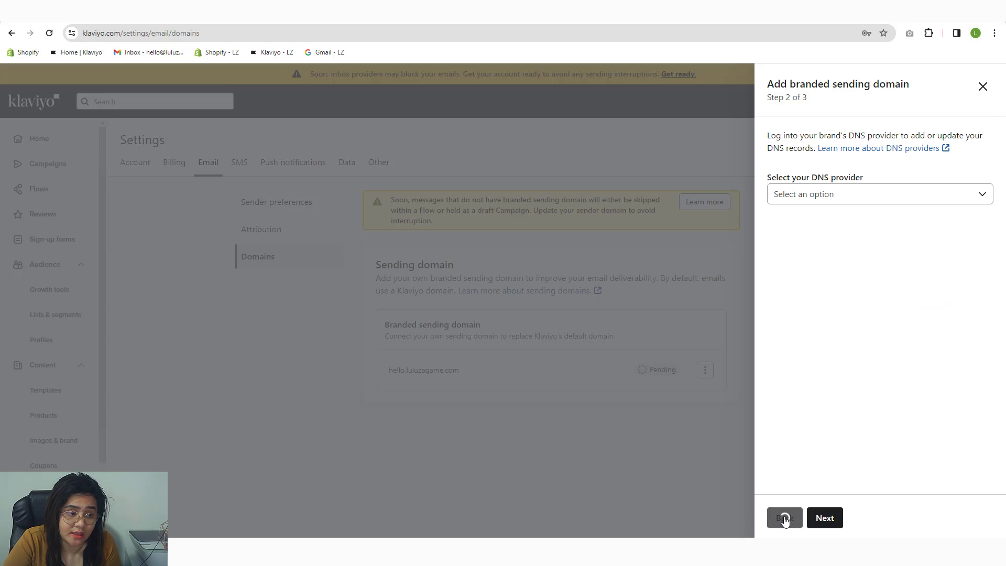
{"action": "left_click", "coordinate": [771, 369]}
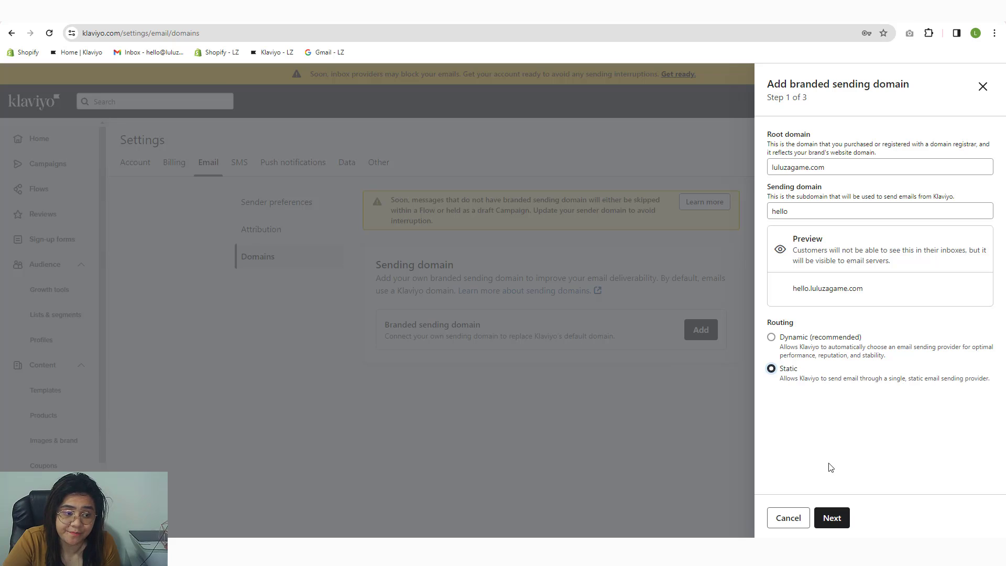
{"action": "left_click", "coordinate": [825, 518]}
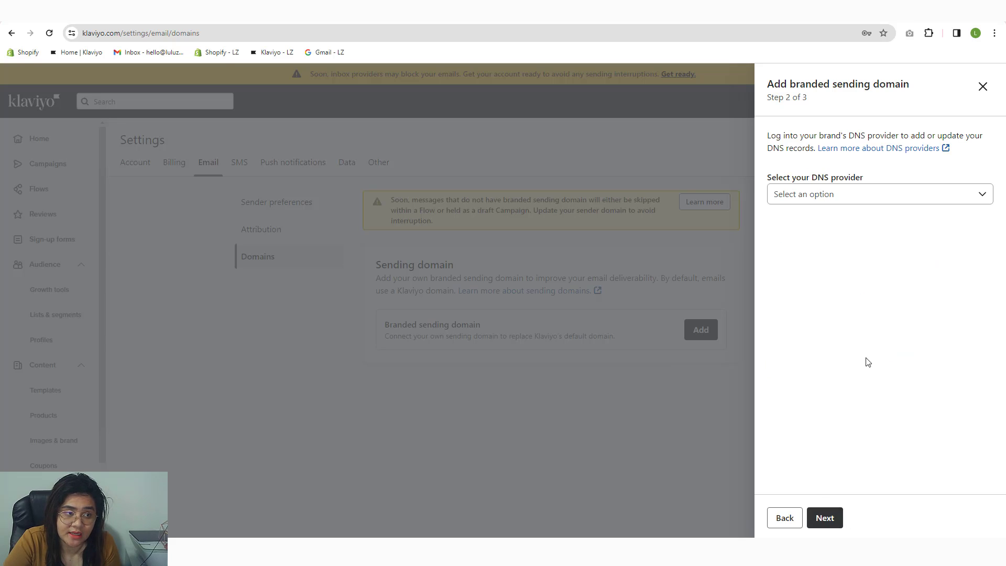
{"action": "left_click", "coordinate": [859, 195]}
{"action": "left_click", "coordinate": [796, 384]}
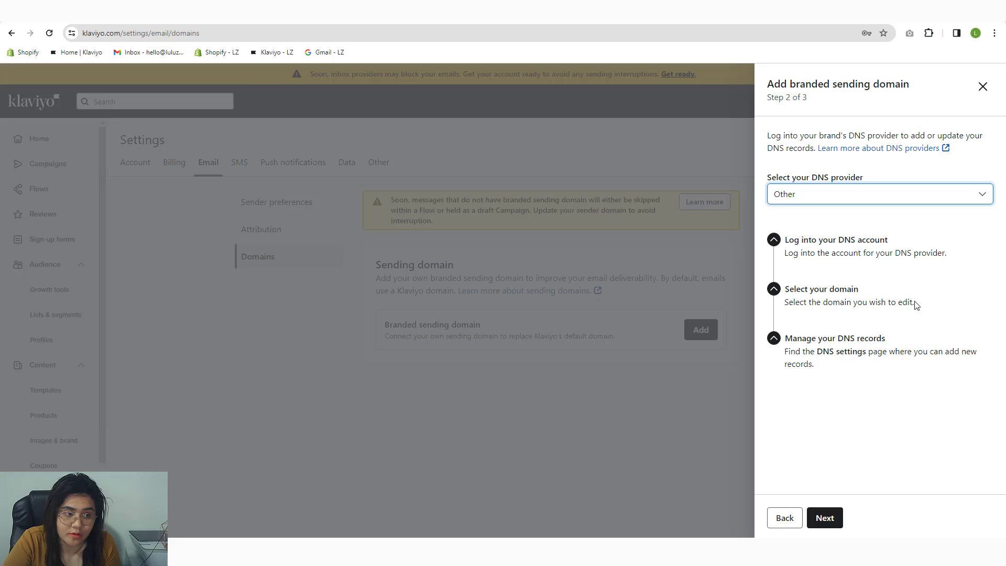
{"action": "left_click", "coordinate": [826, 518]}
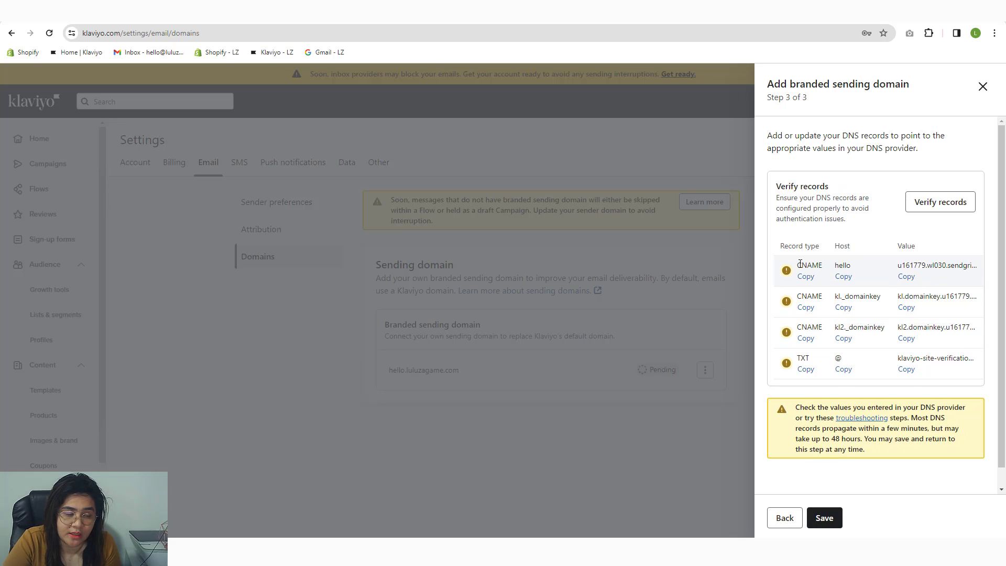
{"action": "left_click_drag", "start_coordinate": [797, 265], "coordinate": [826, 300]}
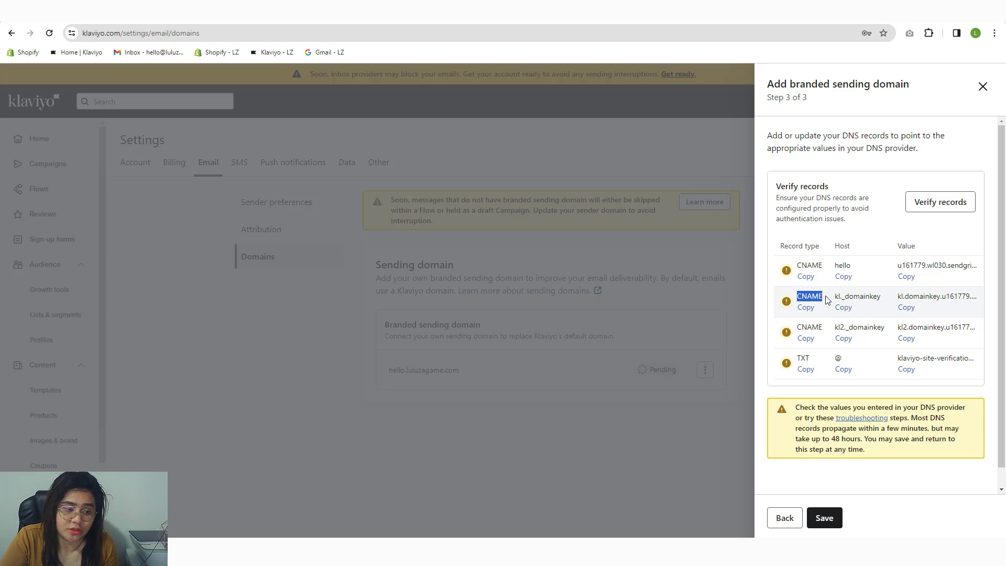
Step: Go back again and reselect Dynamic (recommended) routing with Other as the DNS provider
{"action": "left_click", "coordinate": [792, 524]}
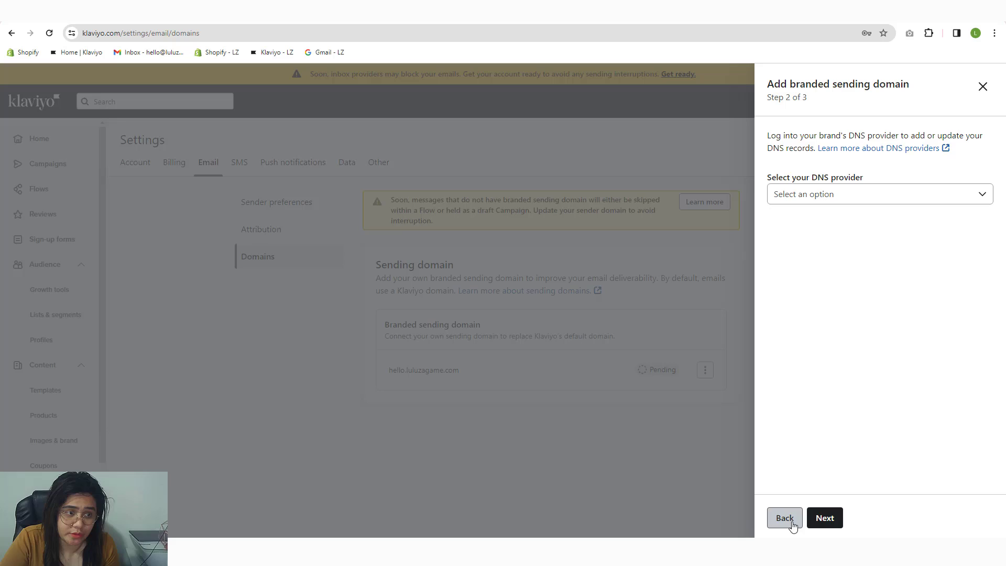
{"action": "left_click", "coordinate": [791, 521]}
{"action": "left_click", "coordinate": [778, 339]}
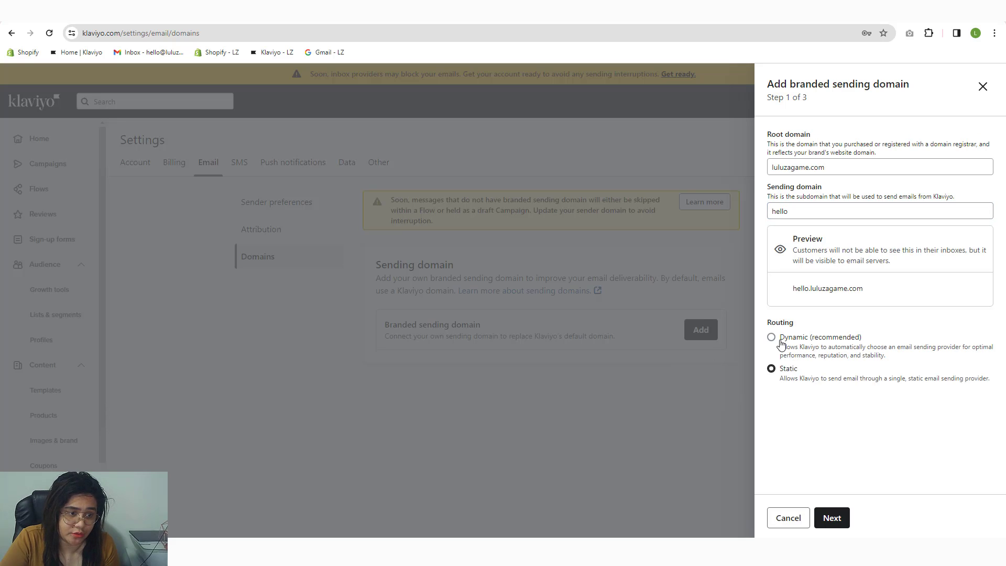
{"action": "left_click", "coordinate": [829, 515]}
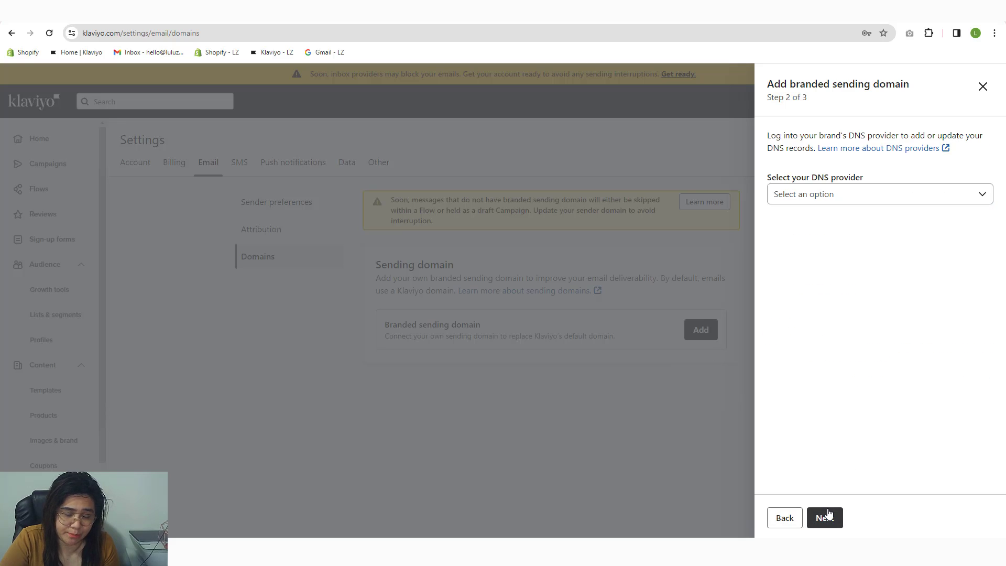
{"action": "left_click", "coordinate": [828, 206]}
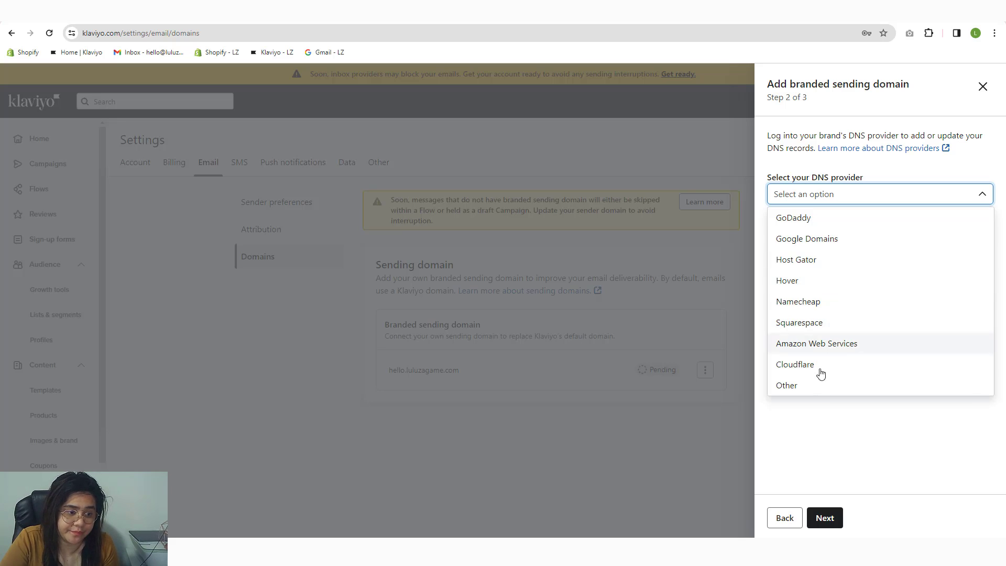
{"action": "left_click", "coordinate": [817, 385]}
Step: Copy the ns1.klaviyo.com value and start a new NS record in Cloudflare's luluzagame.com DNS records
{"action": "left_click", "coordinate": [823, 521]}
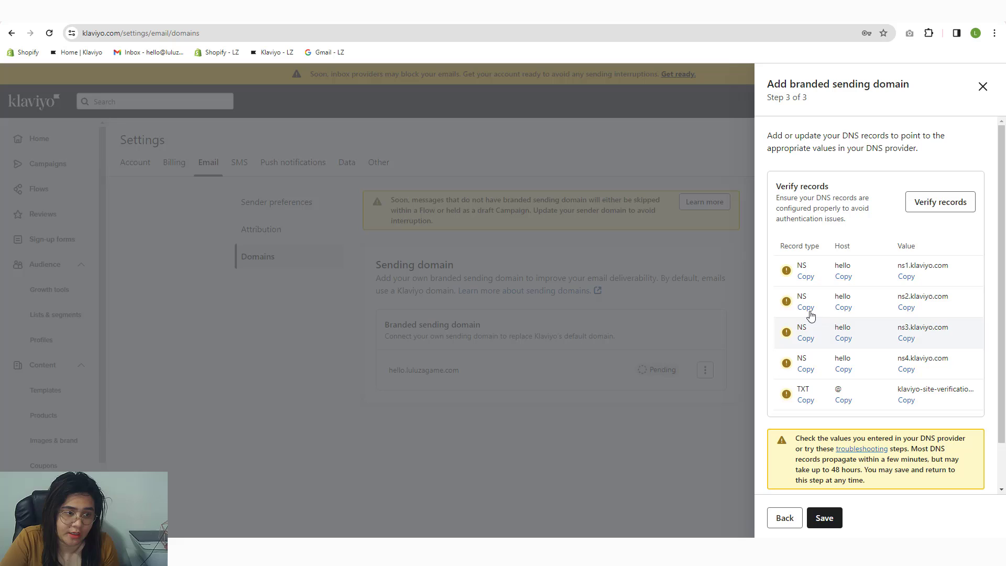
{"action": "left_click", "coordinate": [805, 276]}
{"action": "left_click", "coordinate": [569, 22]}
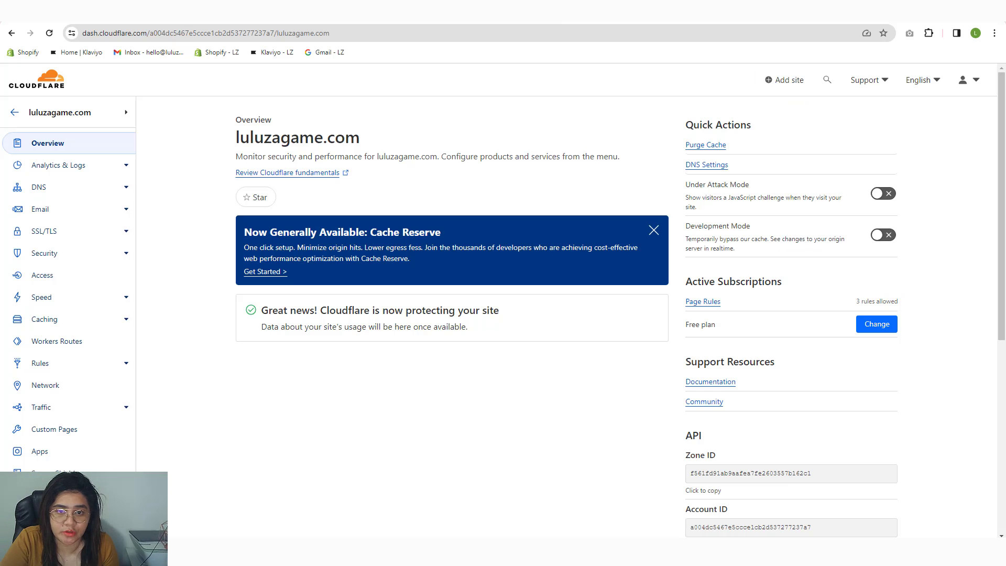
{"action": "left_click", "coordinate": [60, 194]}
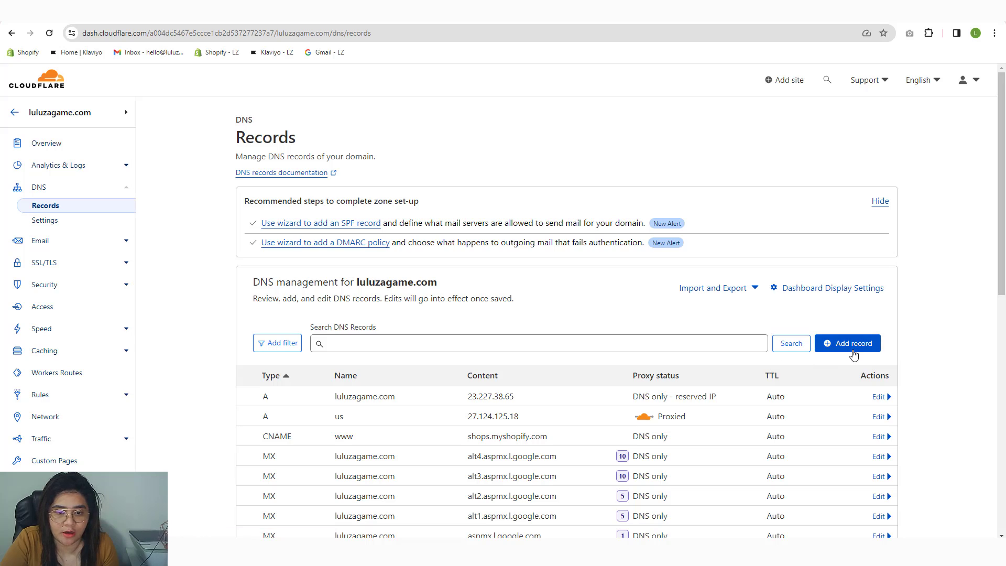
{"action": "left_click", "coordinate": [853, 346]}
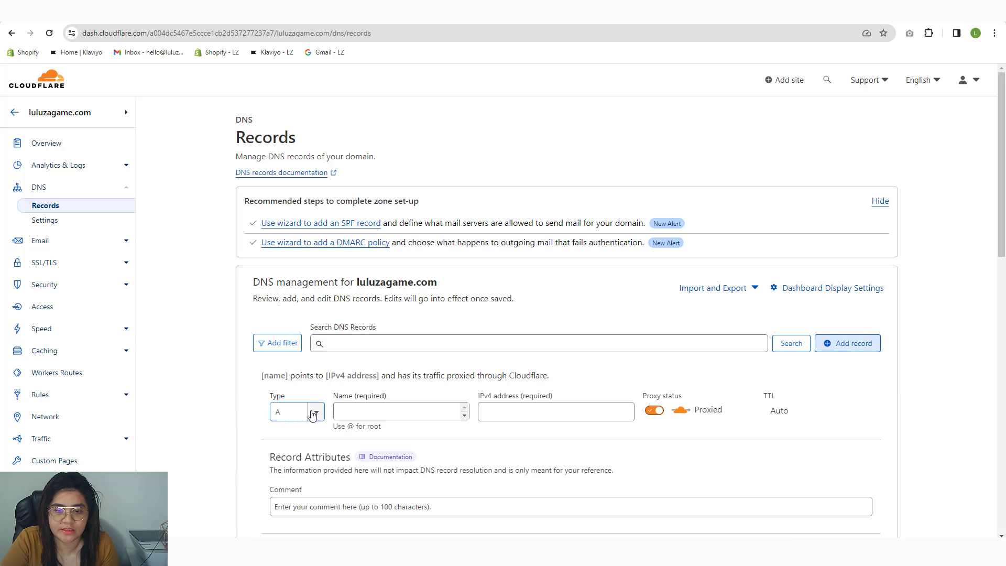
{"action": "left_click", "coordinate": [283, 414]}
{"action": "scroll", "coordinate": [286, 493], "scroll_direction": "down", "scroll_amount": 6}
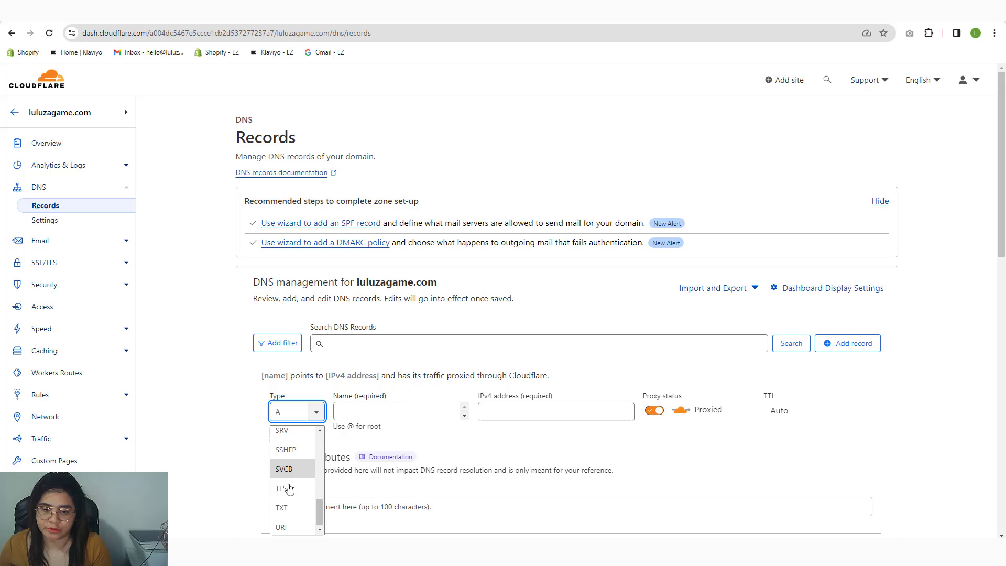
{"action": "type", "text": "NS"}
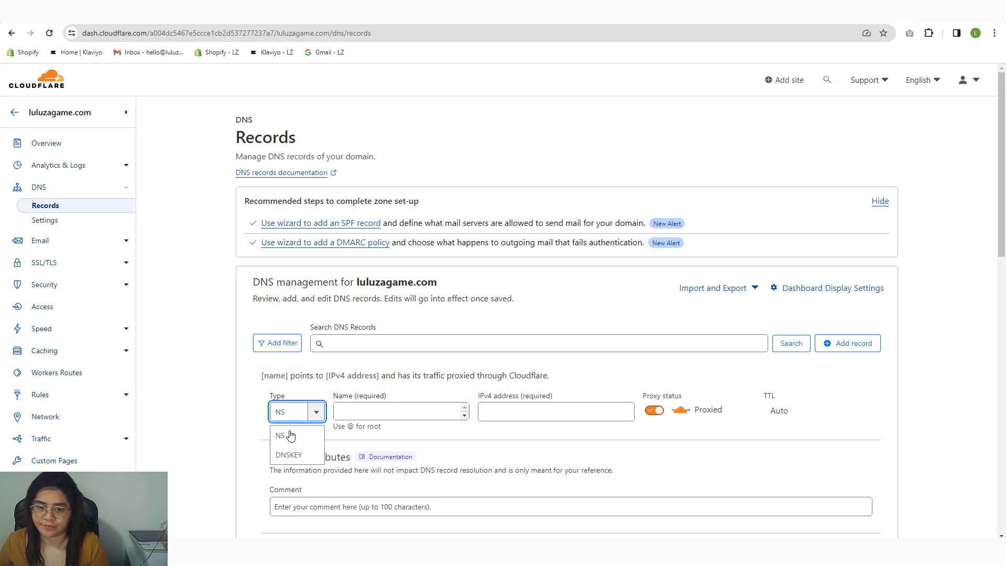
{"action": "left_click", "coordinate": [281, 435]}
Step: Set the record name to hello, nameserver ns1.klaviyo.com, comment klaviyo, and save it
{"action": "left_click", "coordinate": [374, 403]}
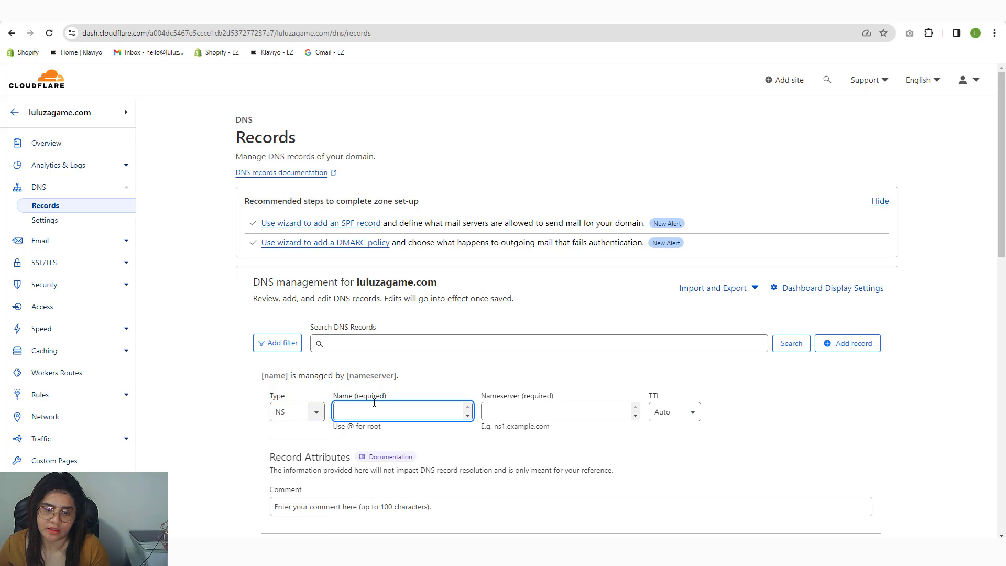
{"action": "type", "text": "@"}
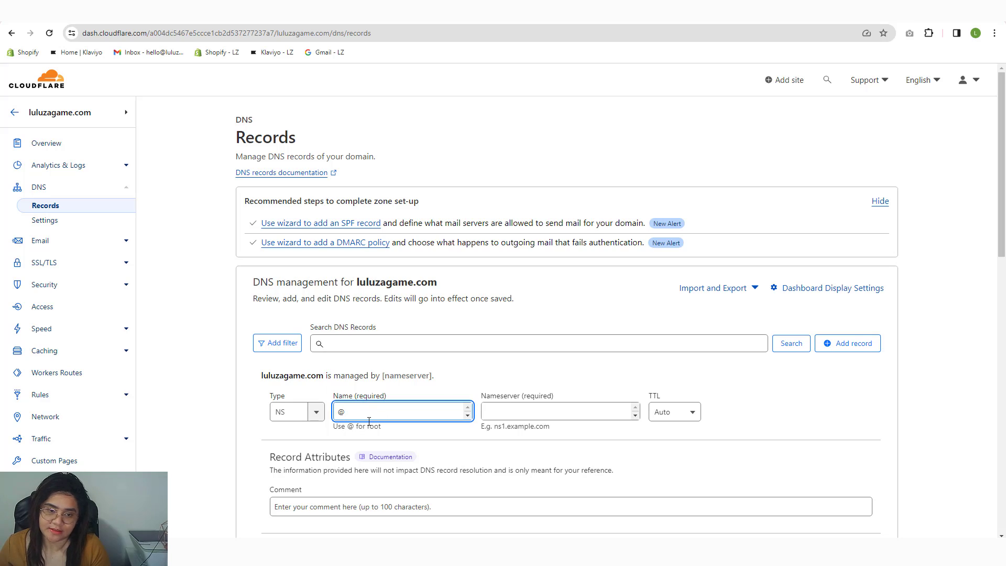
{"action": "left_click", "coordinate": [510, 405]}
{"action": "type", "text": "NS"}
{"action": "key", "text": "ctrl+Tab"}
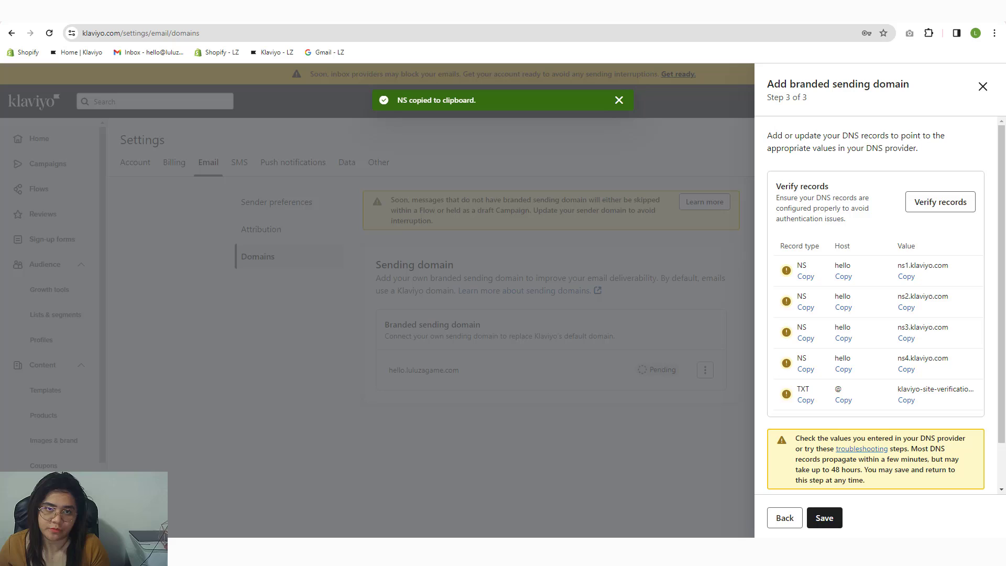
{"action": "key", "text": "ctrl+Tab"}
{"action": "double_click", "coordinate": [404, 409]}
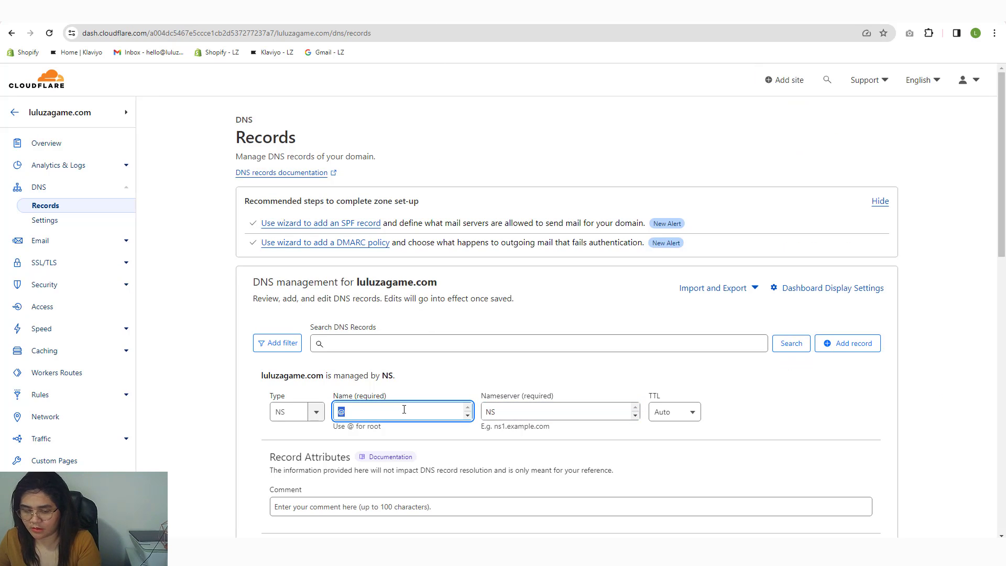
{"action": "type", "text": "hello"}
{"action": "double_click", "coordinate": [524, 406]}
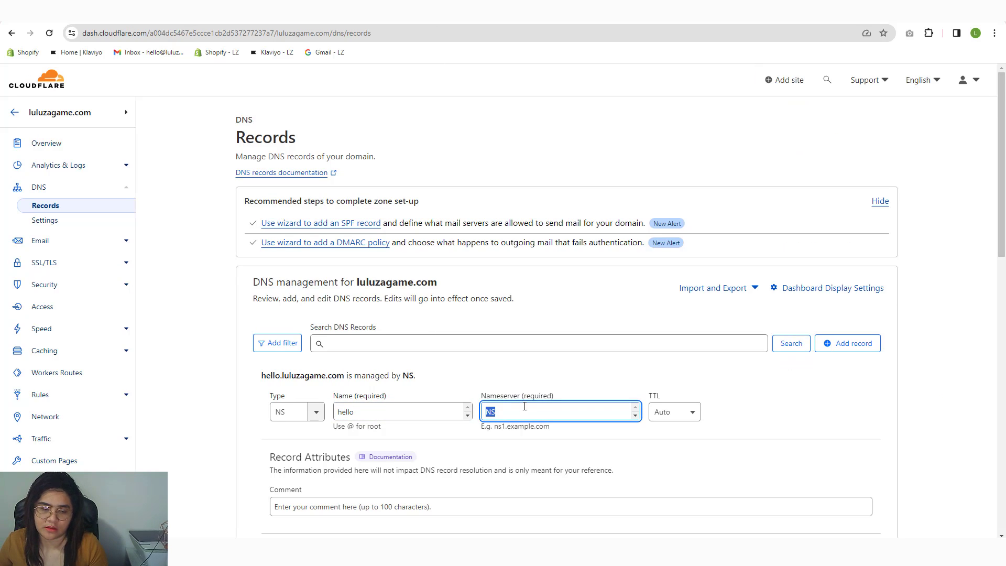
{"action": "key", "text": "ctrl+v"}
{"action": "scroll", "coordinate": [548, 382], "scroll_direction": "down", "scroll_amount": 5}
{"action": "left_click", "coordinate": [407, 242]}
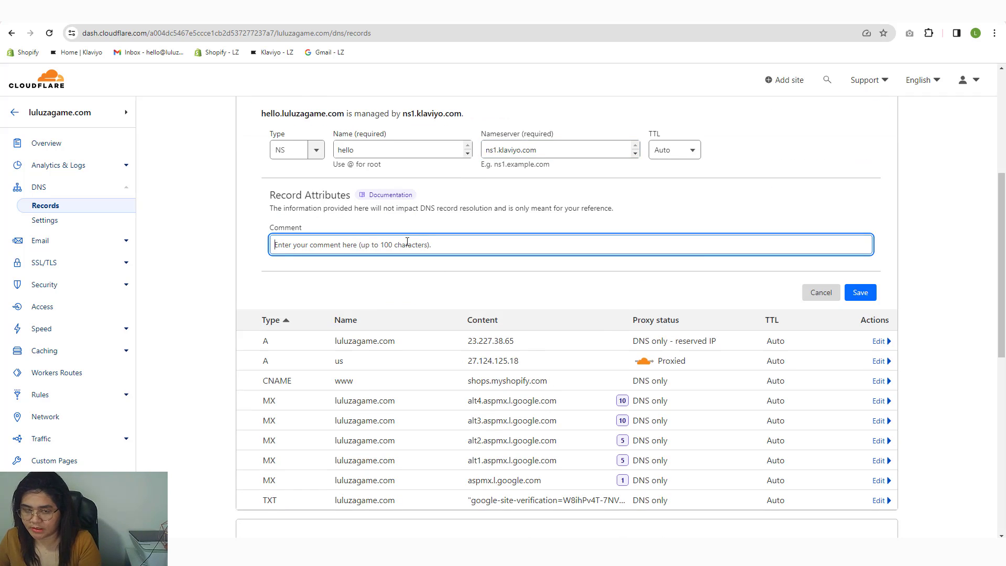
{"action": "type", "text": "klaviyo"}
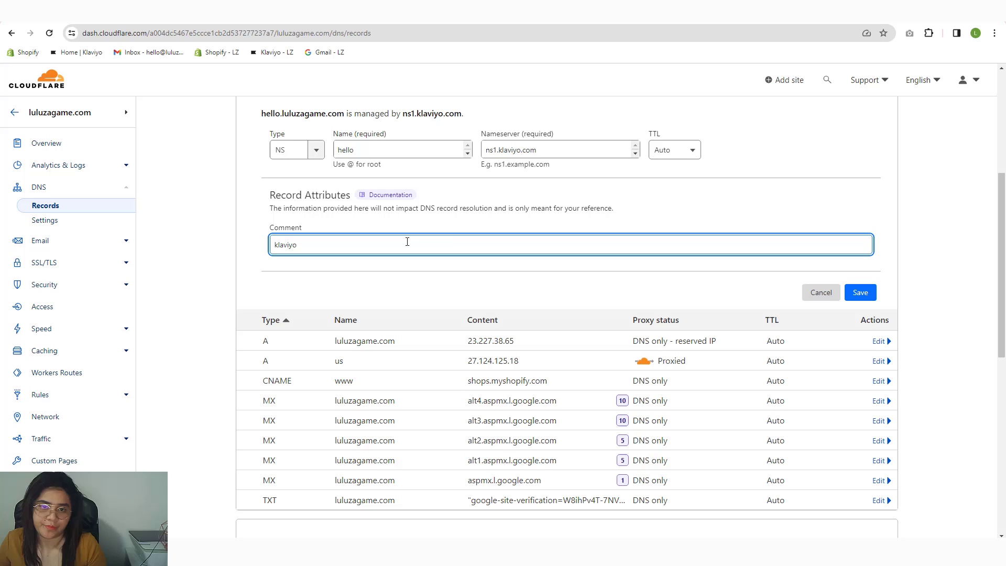
{"action": "left_click", "coordinate": [860, 293]}
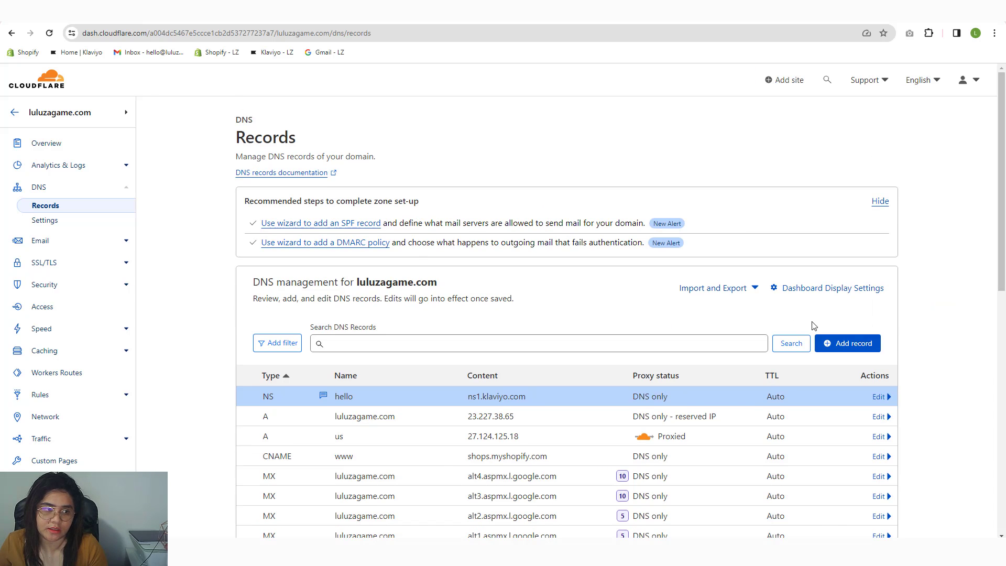
Step: Add an NS record for hello pointing to ns2.klaviyo.com, commented klaviyo
{"action": "left_click", "coordinate": [847, 344]}
{"action": "type", "text": "NS"}
{"action": "key", "text": "Tab"}
{"action": "type", "text": "hello"}
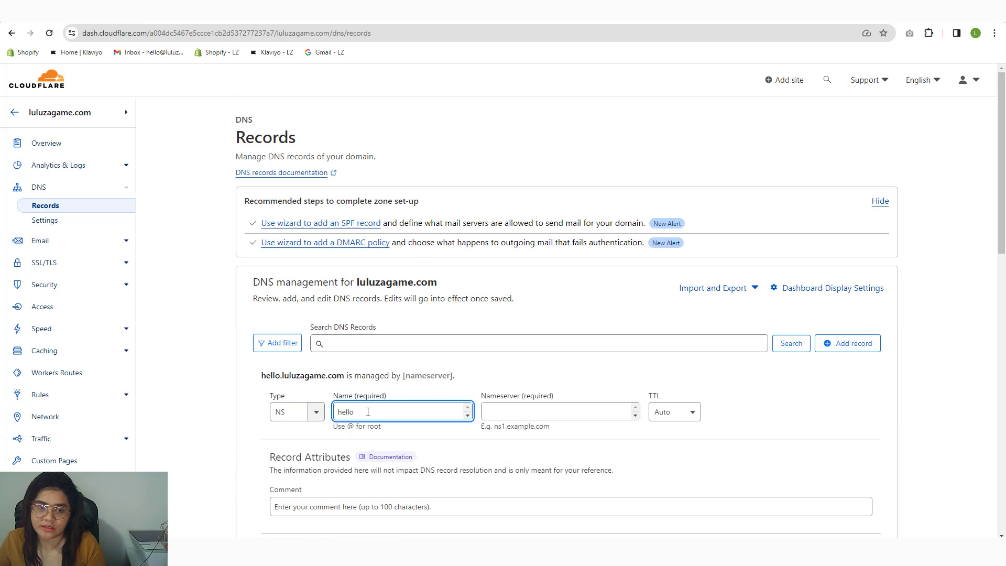
{"action": "left_click", "coordinate": [498, 412]}
{"action": "key", "text": "ctrl+v"}
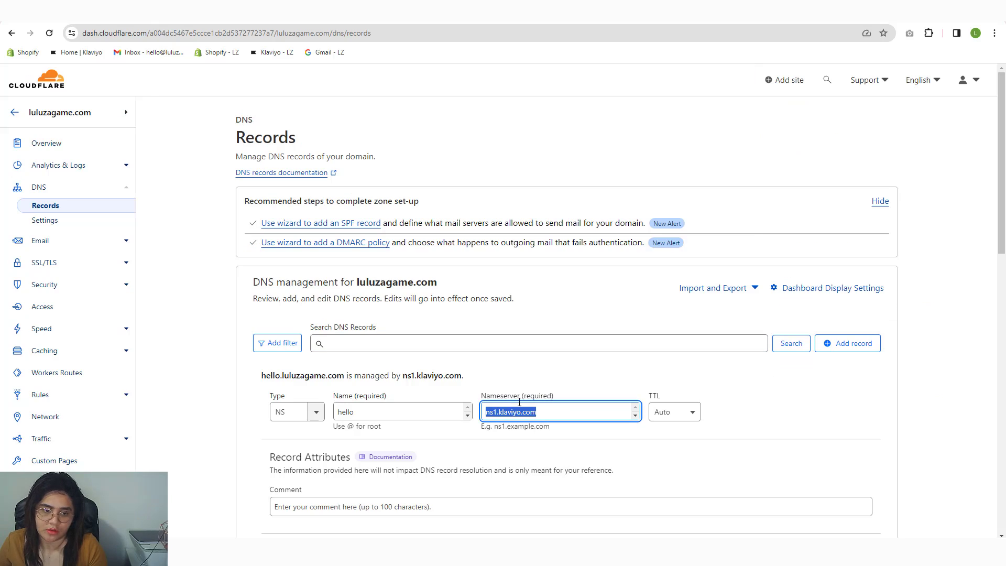
{"action": "key", "text": "ctrl+v"}
{"action": "left_click", "coordinate": [384, 502]}
{"action": "left_click", "coordinate": [361, 476]}
{"action": "scroll", "coordinate": [361, 476], "scroll_direction": "down", "scroll_amount": 5}
{"action": "left_click", "coordinate": [860, 289]}
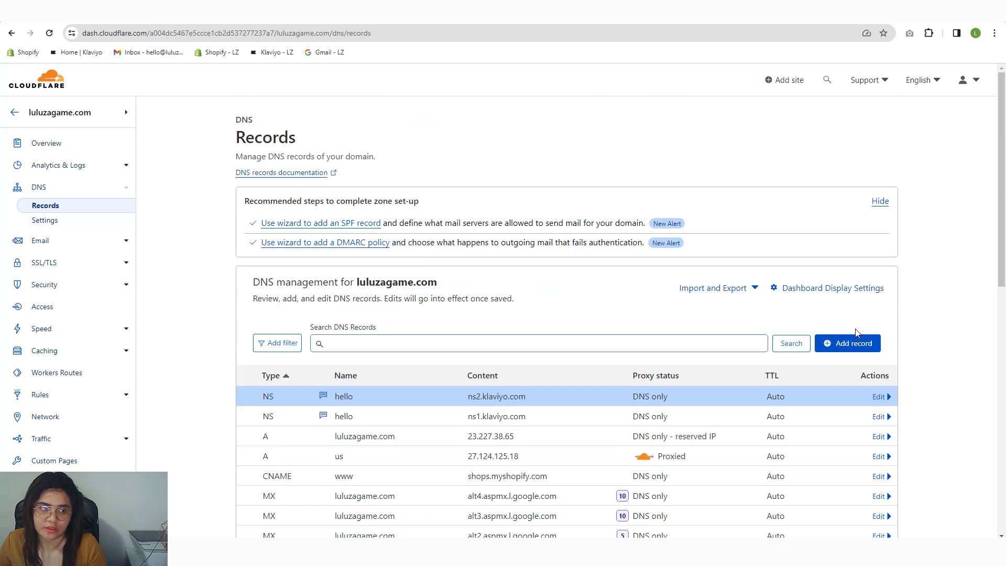
Step: Add an NS record for hello pointing to ns3.klaviyo.com, commented klaviyo
{"action": "left_click", "coordinate": [848, 343]}
{"action": "left_click", "coordinate": [296, 412]}
{"action": "type", "text": "NS"}
{"action": "key", "text": "Tab"}
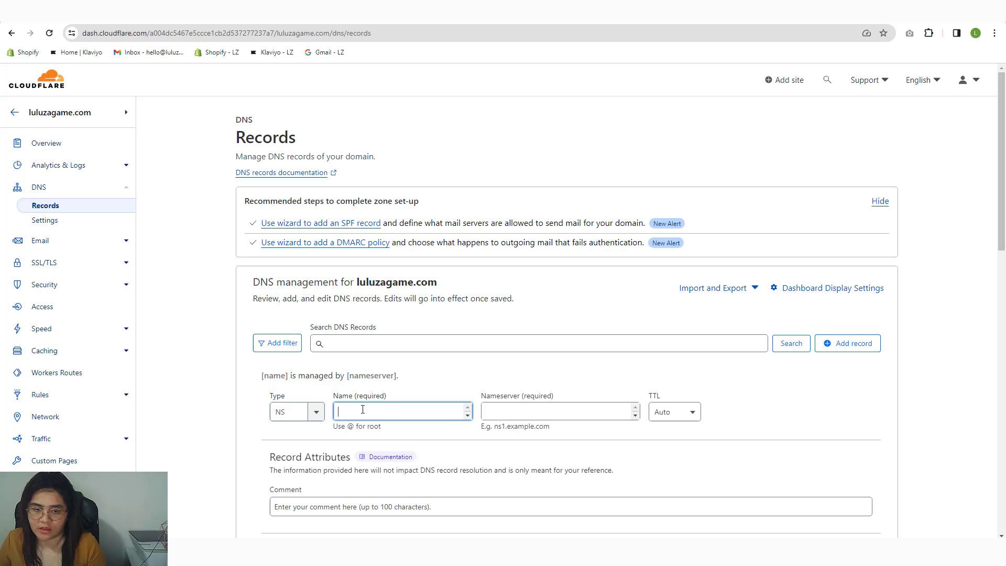
{"action": "type", "text": "hello"}
{"action": "left_click", "coordinate": [500, 412]}
{"action": "key", "text": "ctrl+v"}
{"action": "left_click", "coordinate": [400, 508]}
{"action": "type", "text": "k"}
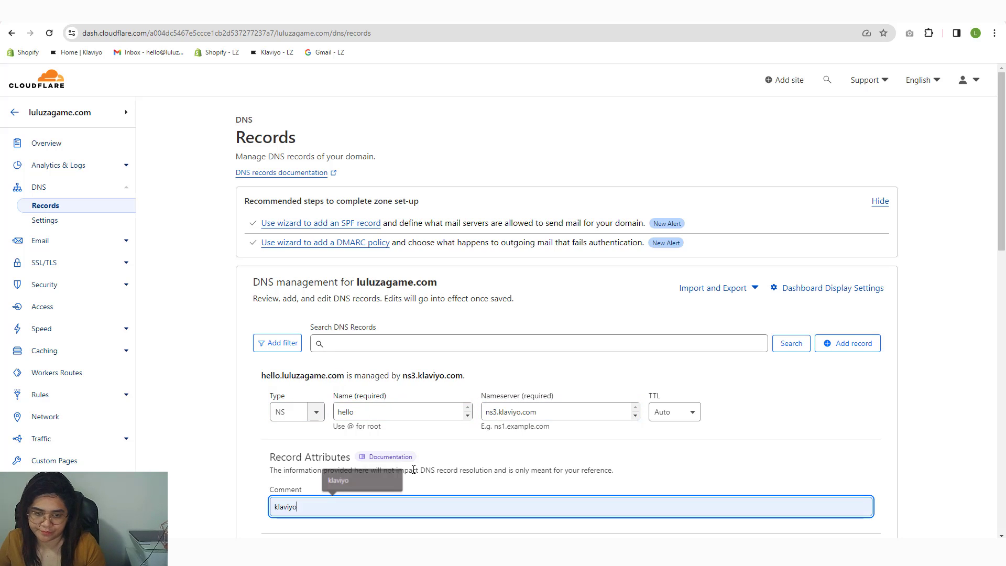
{"action": "left_click", "coordinate": [362, 478]}
{"action": "scroll", "coordinate": [727, 404], "scroll_direction": "down", "scroll_amount": 5}
{"action": "left_click", "coordinate": [859, 292]}
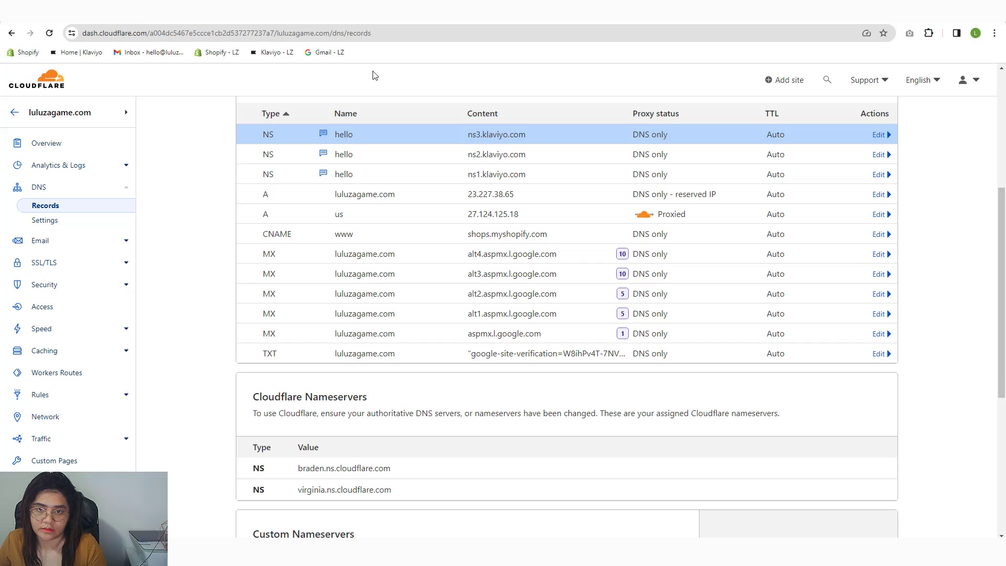
Step: Add an NS record for hello pointing to ns4.klaviyo.com, commented klaviyo, and check against Klaviyo's list
{"action": "scroll", "coordinate": [314, 210], "scroll_direction": "down", "scroll_amount": 5}
{"action": "scroll", "coordinate": [414, 287], "scroll_direction": "up", "scroll_amount": 10}
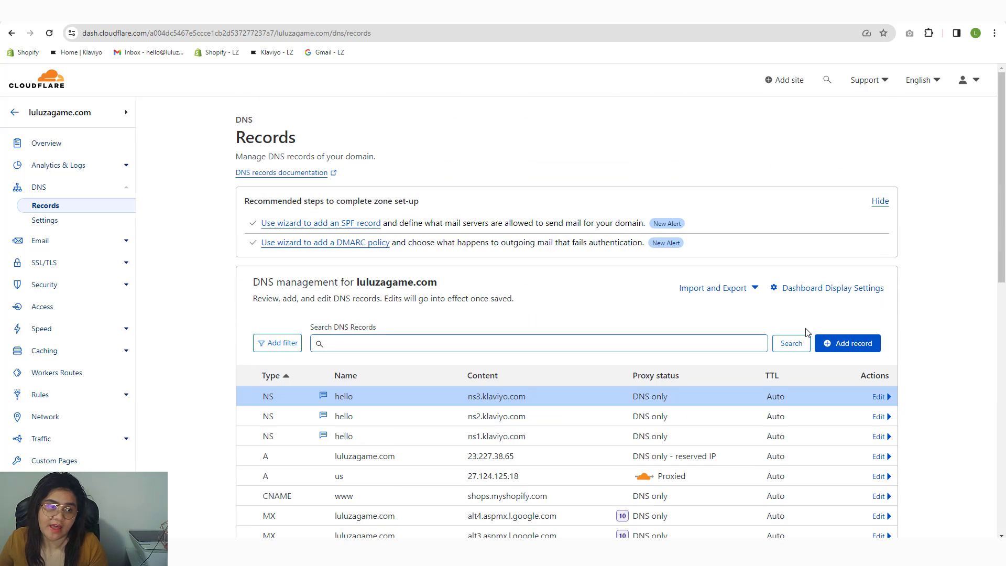
{"action": "left_click", "coordinate": [848, 344]}
{"action": "left_click", "coordinate": [292, 414]}
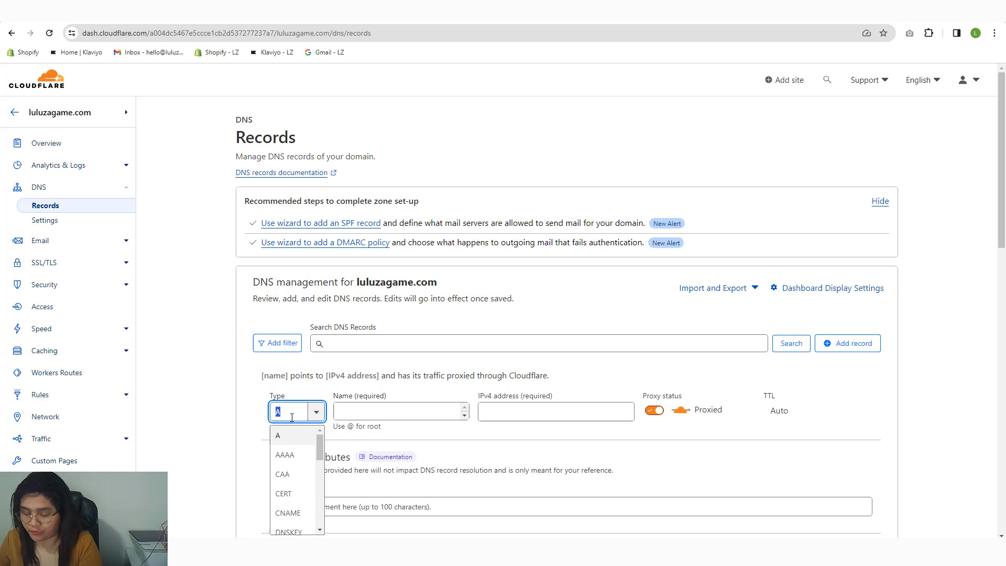
{"action": "type", "text": "NS"}
{"action": "left_click", "coordinate": [283, 435]}
{"action": "left_click", "coordinate": [352, 408]}
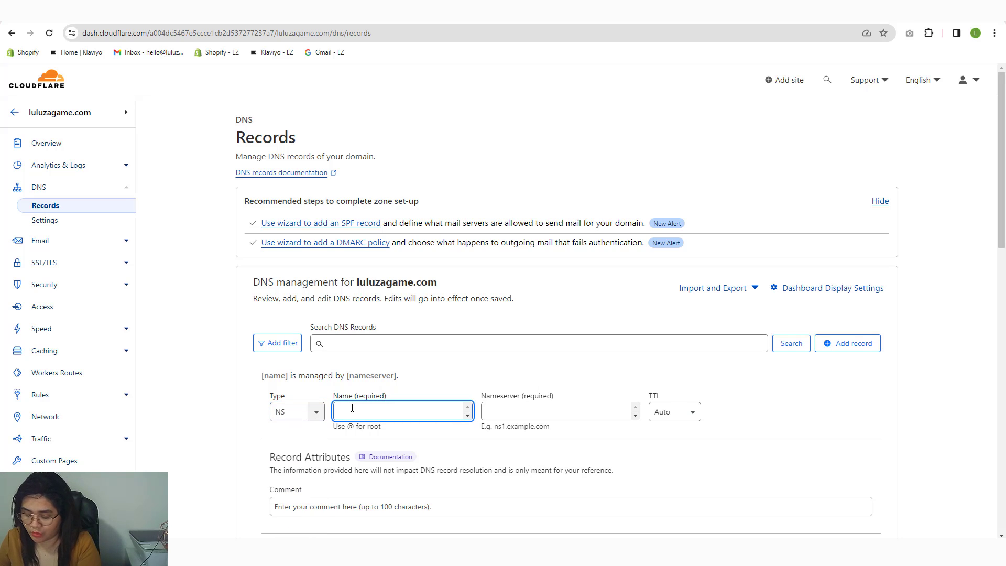
{"action": "type", "text": "hello"}
{"action": "left_click", "coordinate": [484, 410]}
{"action": "type", "text": "hello"}
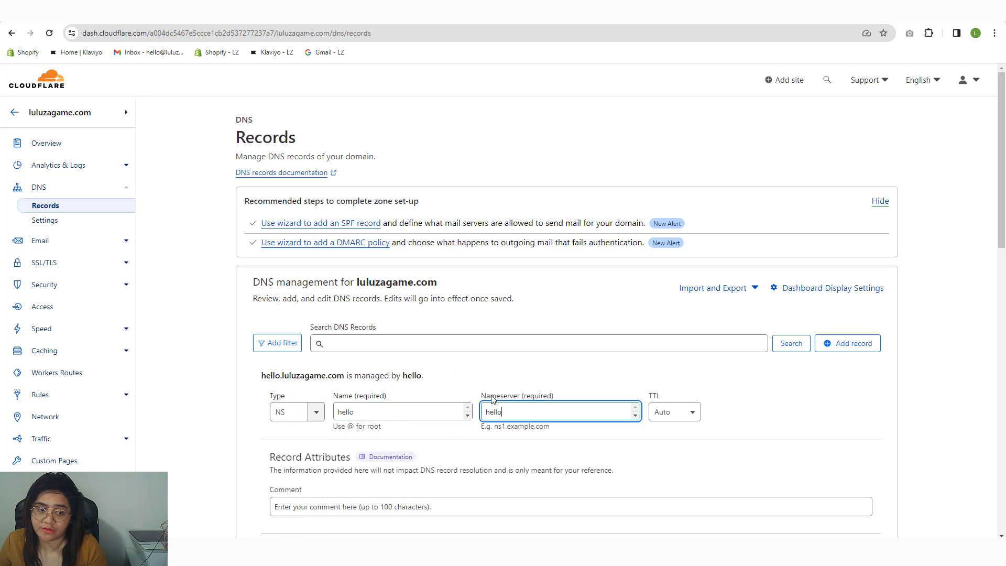
{"action": "key", "text": "ctrl+Tab"}
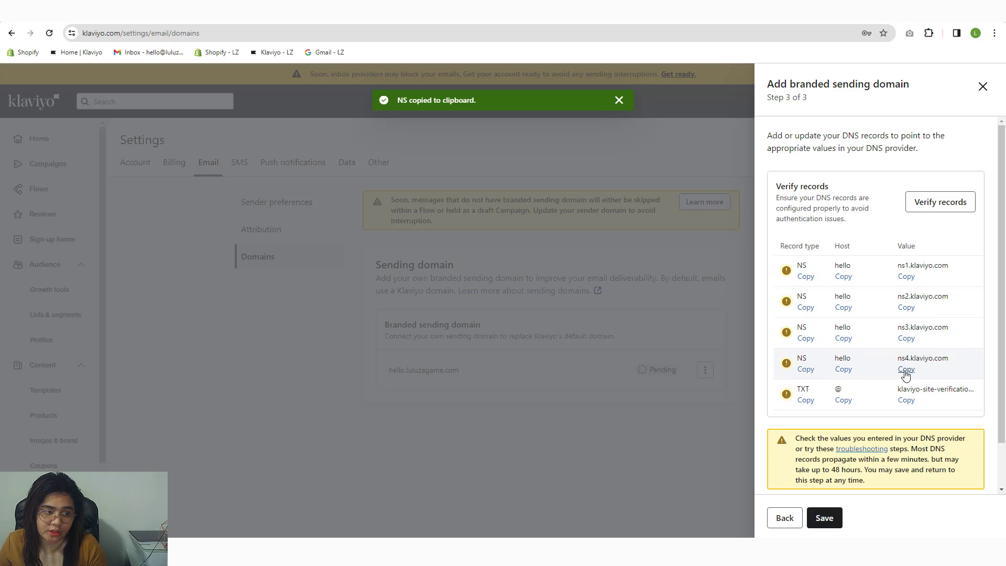
{"action": "key", "text": "ctrl+shift+Tab"}
{"action": "key", "text": "ctrl+v"}
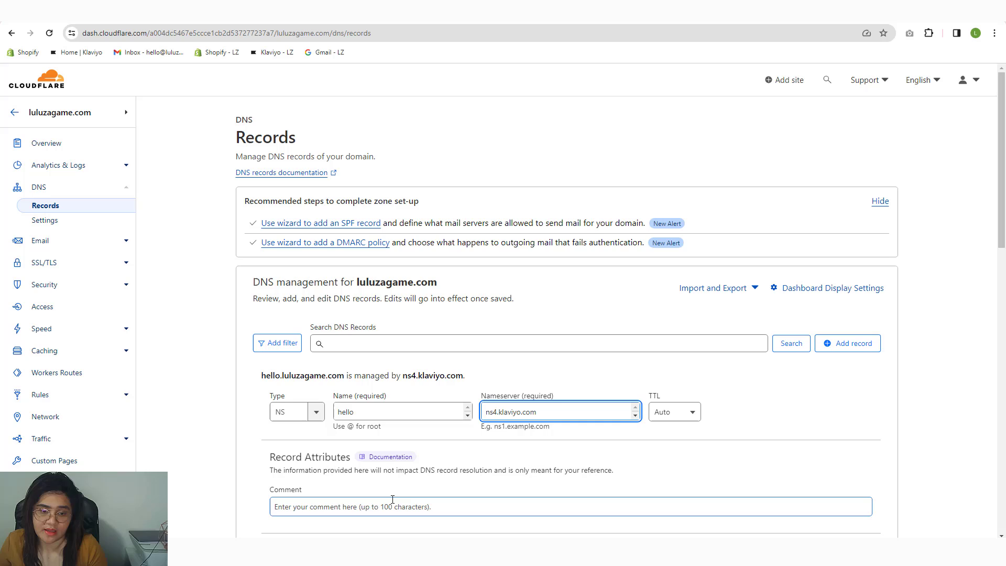
{"action": "left_click", "coordinate": [391, 505]}
{"action": "type", "text": "kl"}
{"action": "left_click", "coordinate": [377, 479]}
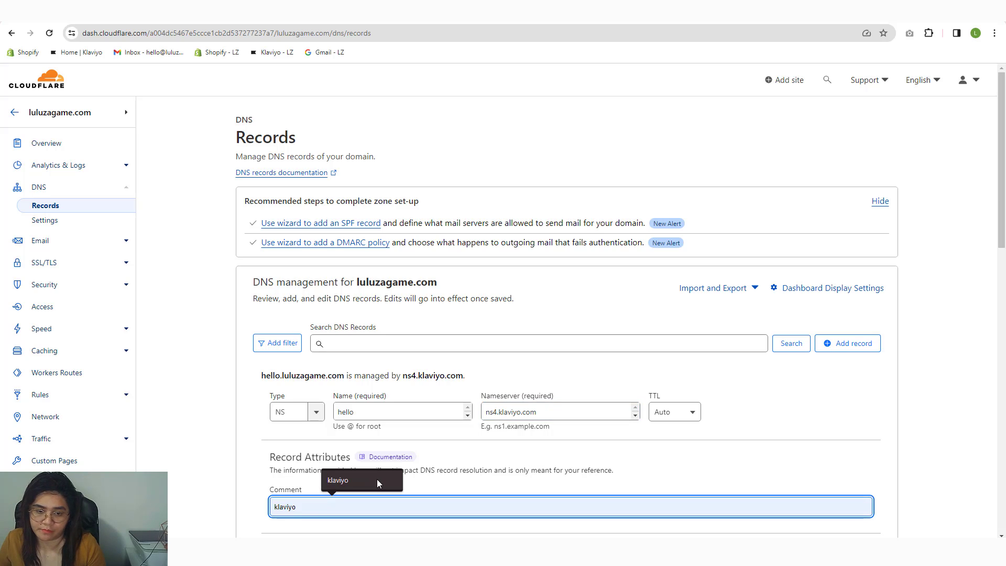
{"action": "scroll", "coordinate": [376, 479], "scroll_direction": "down", "scroll_amount": 5}
{"action": "key", "text": "Return"}
{"action": "left_click", "coordinate": [411, 22]}
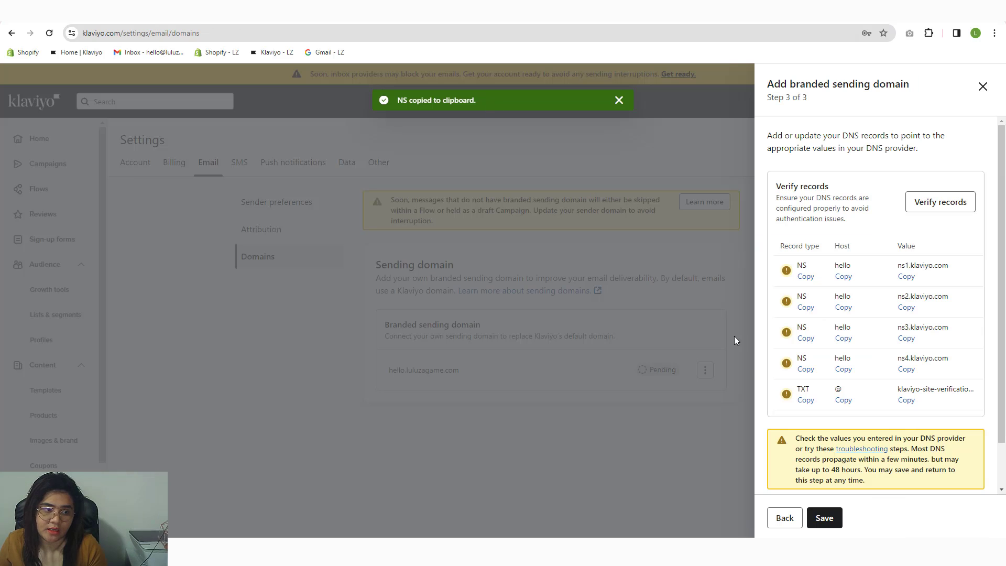
{"action": "left_click", "coordinate": [398, 12]}
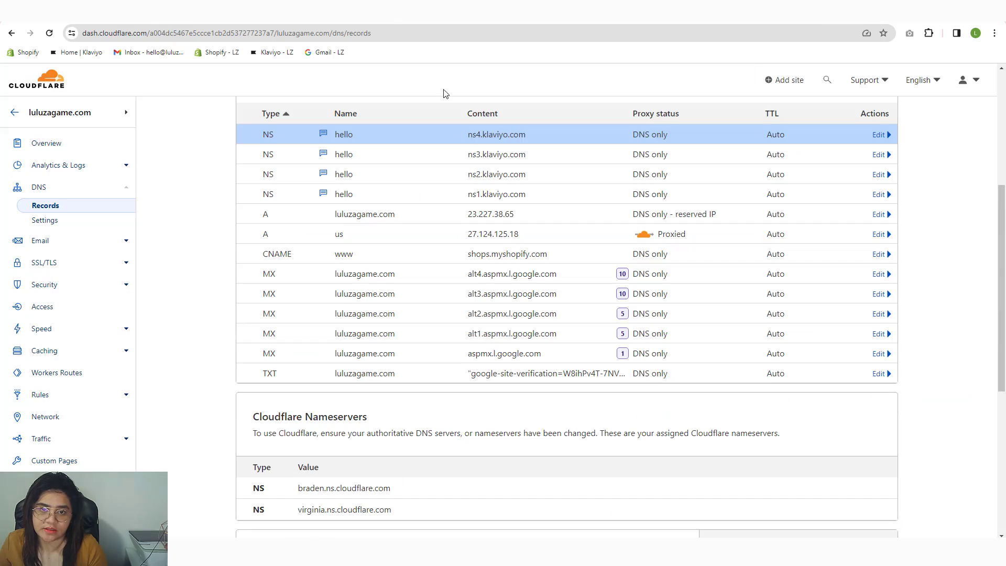
Step: Add a root (@) TXT record holding Klaviyo's site-verification value, commented klaviyo
{"action": "scroll", "coordinate": [445, 105], "scroll_direction": "up", "scroll_amount": 5}
{"action": "left_click", "coordinate": [864, 344]}
{"action": "left_click", "coordinate": [288, 412]}
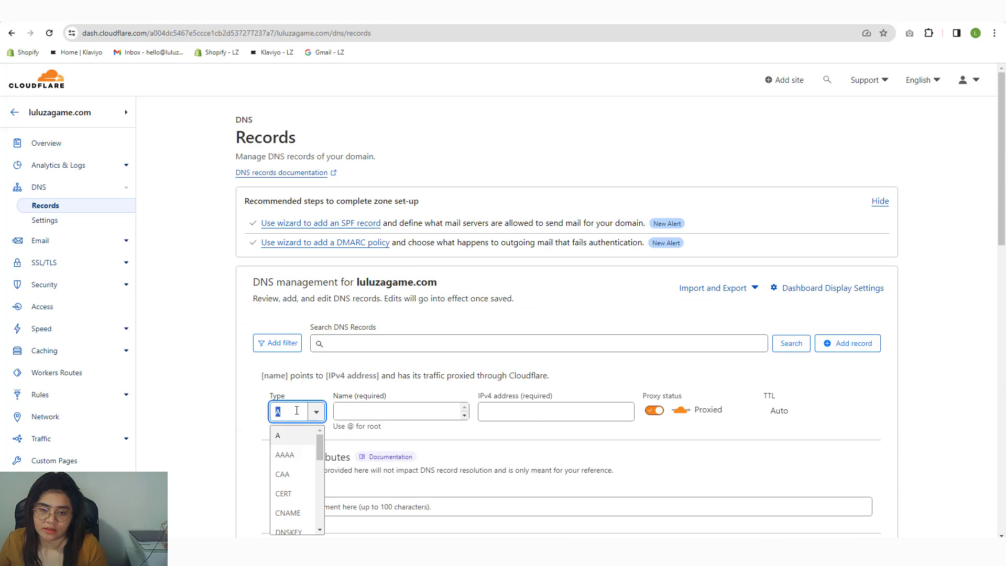
{"action": "type", "text": "TXT"}
{"action": "left_click", "coordinate": [297, 433]}
{"action": "left_click", "coordinate": [357, 412]}
{"action": "type", "text": "@"}
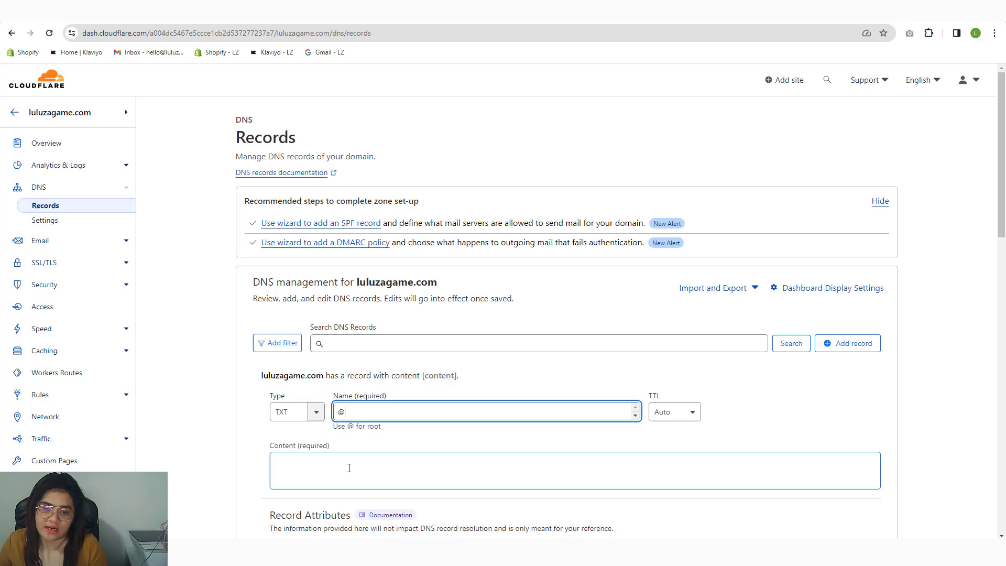
{"action": "left_click", "coordinate": [348, 468]}
{"action": "type", "text": "TXT"}
{"action": "key", "text": "ctrl+shift+Tab"}
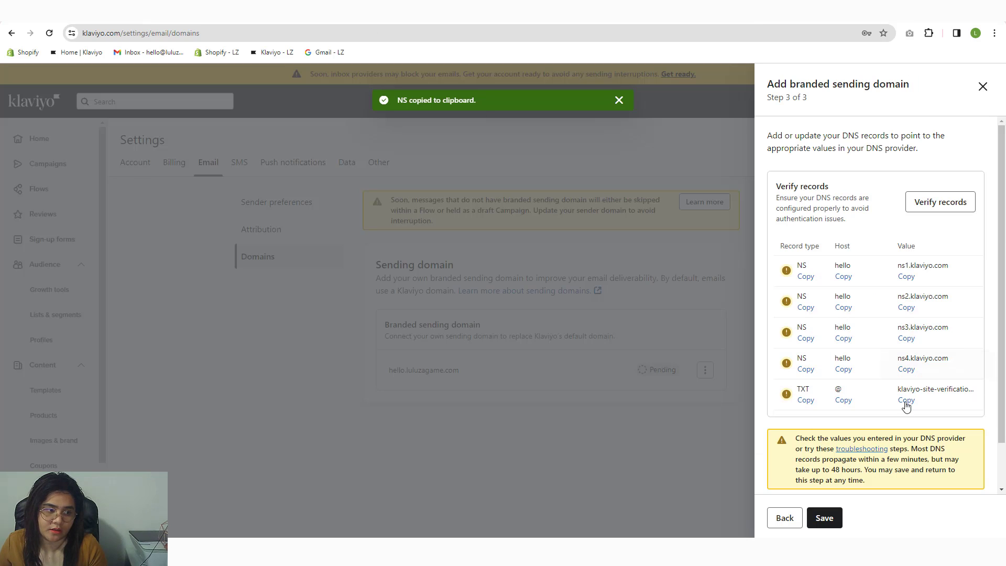
{"action": "left_click", "coordinate": [398, 12]}
{"action": "type", "text": "klaviyo-site-verification=RGGQhY"}
{"action": "scroll", "coordinate": [367, 262], "scroll_direction": "down", "scroll_amount": 10}
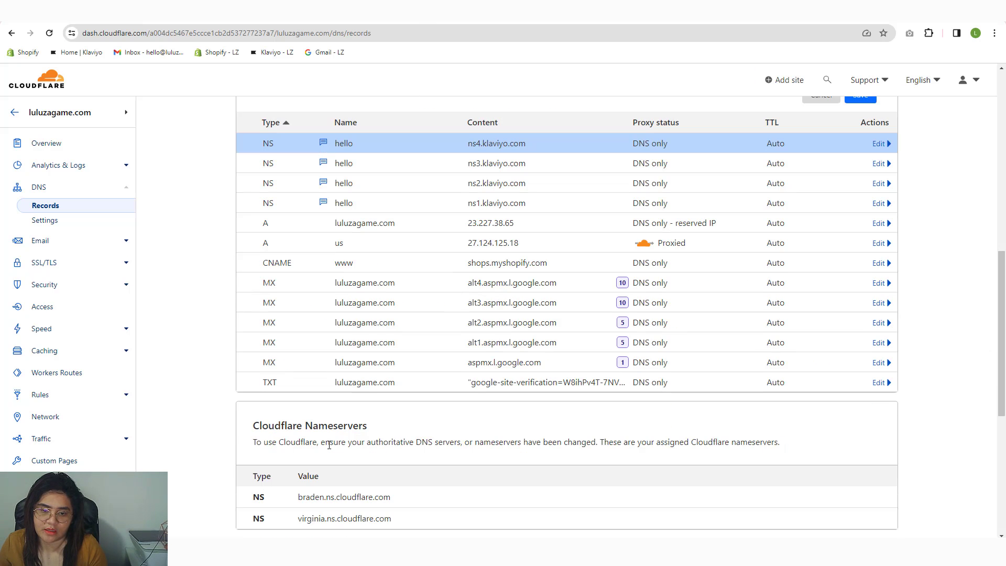
{"action": "scroll", "coordinate": [348, 382], "scroll_direction": "up", "scroll_amount": 5}
{"action": "left_click", "coordinate": [378, 303]}
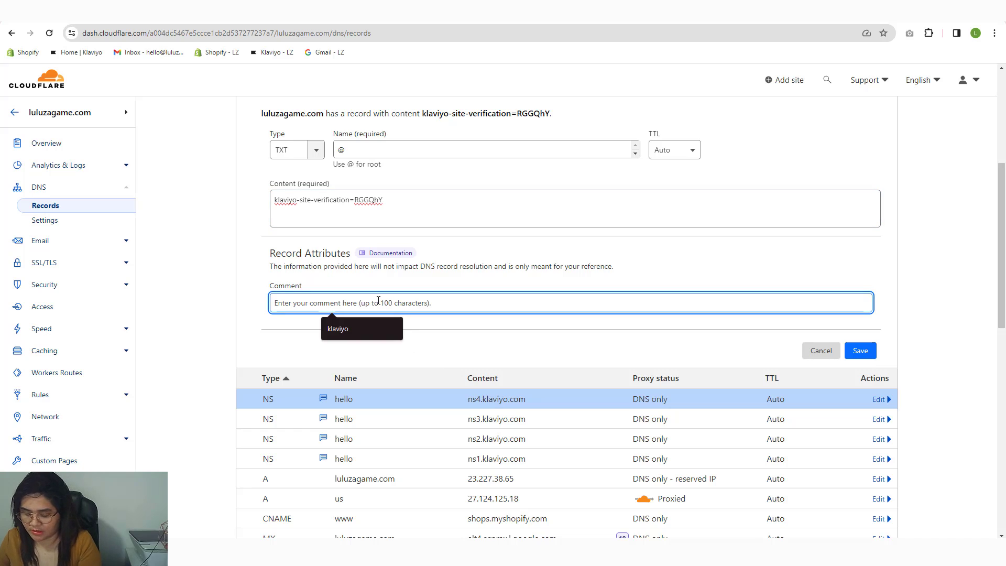
{"action": "type", "text": "klaviyo"}
{"action": "left_click", "coordinate": [366, 328]}
{"action": "left_click", "coordinate": [860, 349]}
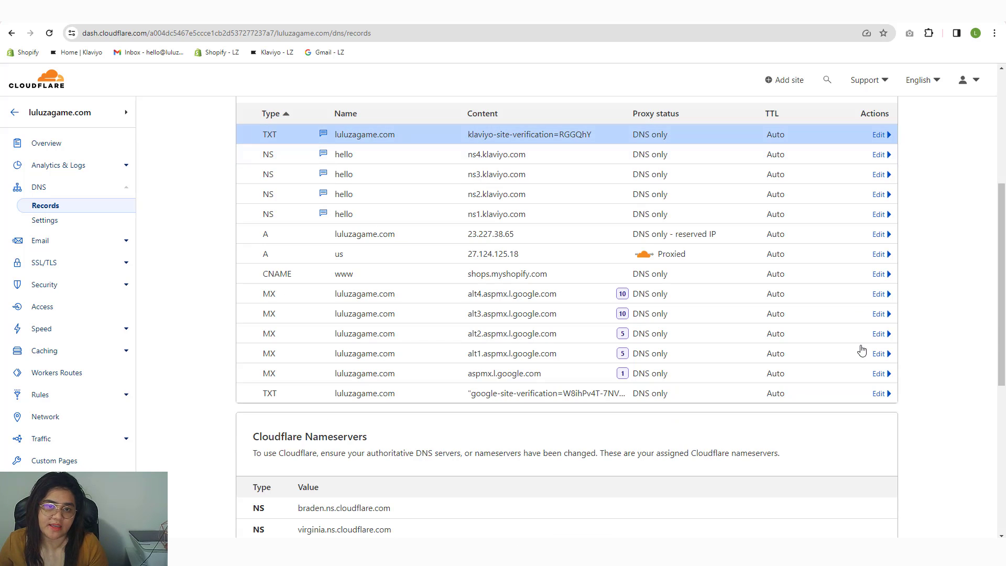
Step: Filter the DNS records by 'klaviyo' to show only the five Klaviyo records
{"action": "scroll", "coordinate": [583, 290], "scroll_direction": "up", "scroll_amount": 5}
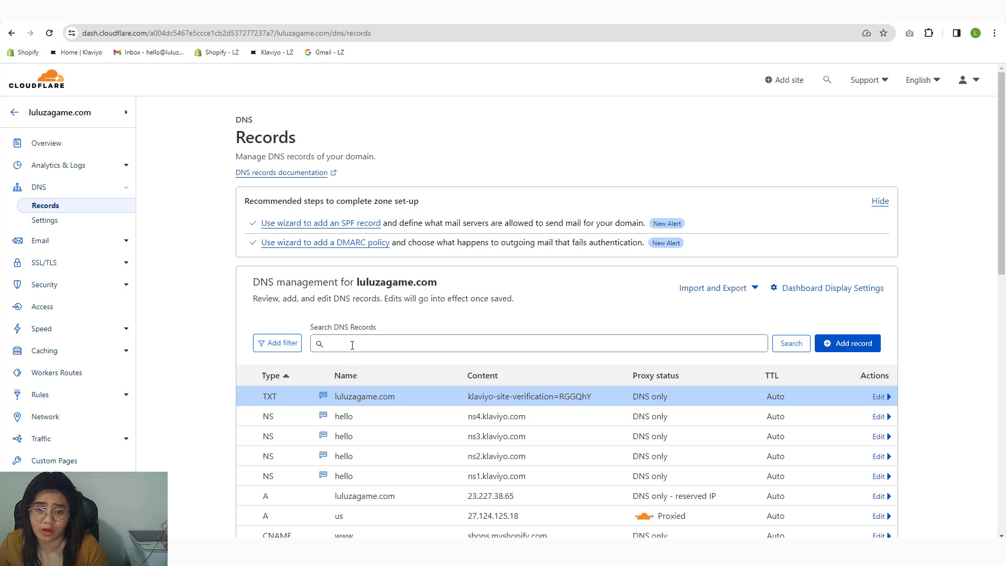
{"action": "left_click", "coordinate": [352, 345]}
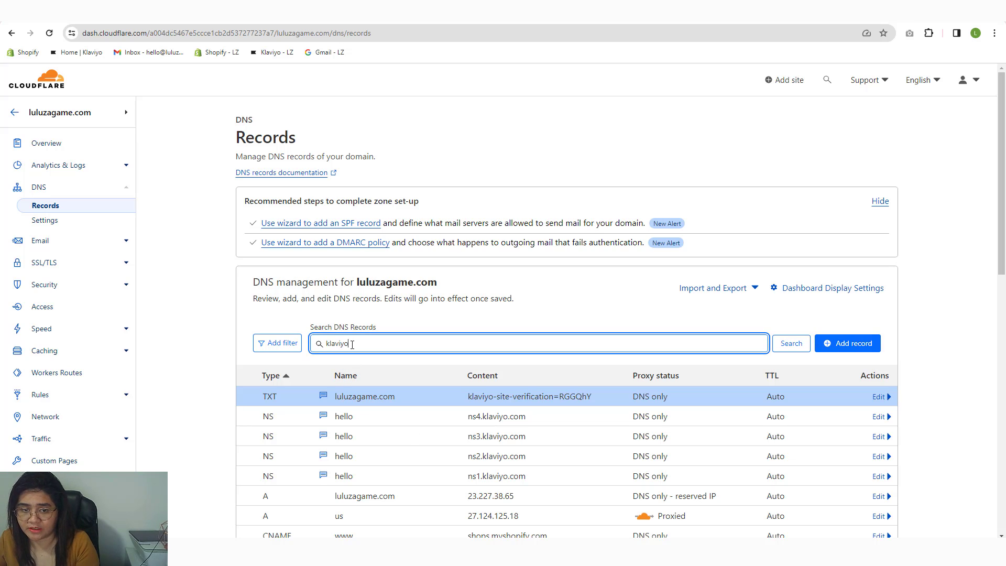
{"action": "key", "text": "Return"}
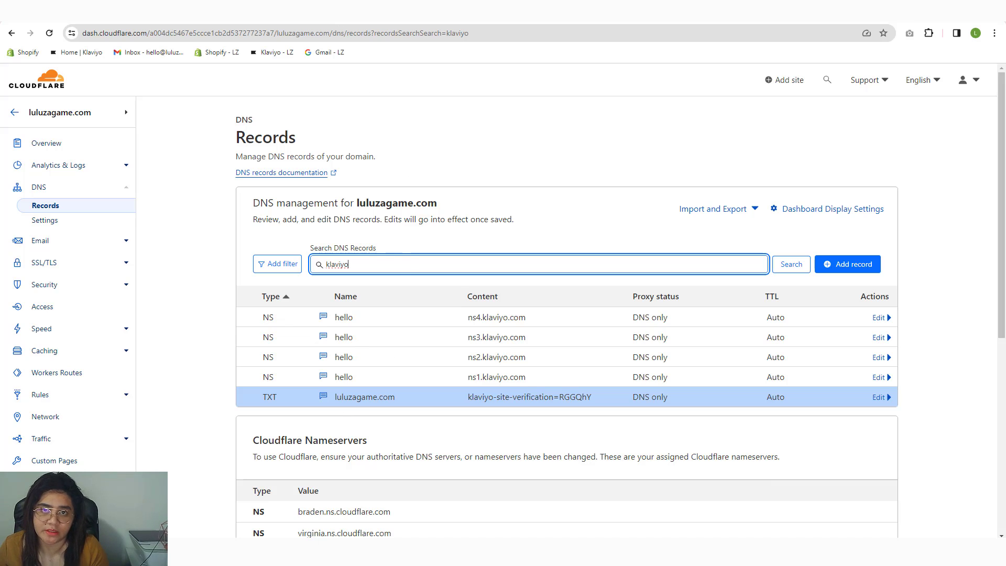
Step: Verify the DNS records, acknowledge the engaged-recipients notice, and activate hello.luluzagame.com
{"action": "left_click", "coordinate": [314, 11]}
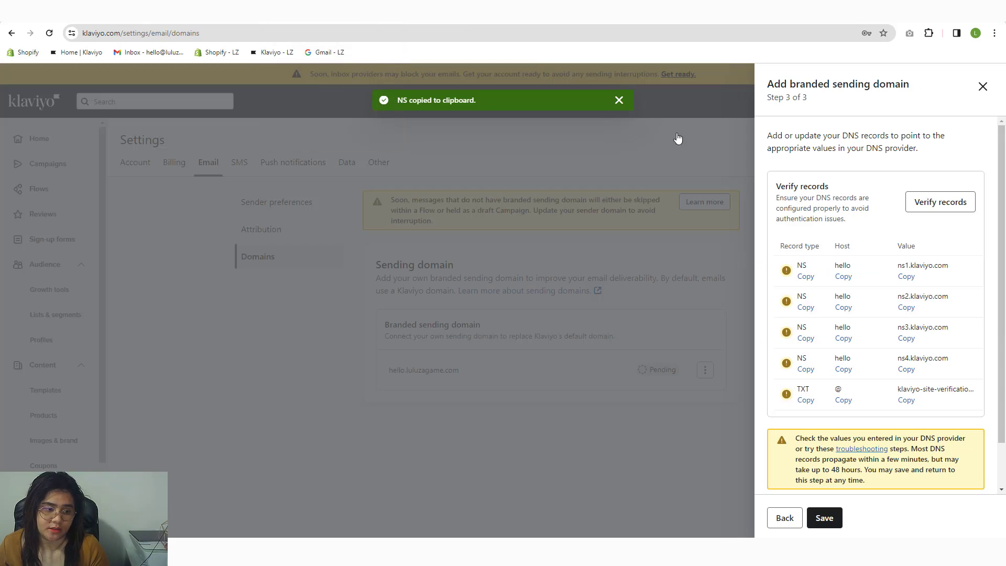
{"action": "left_click", "coordinate": [938, 207]}
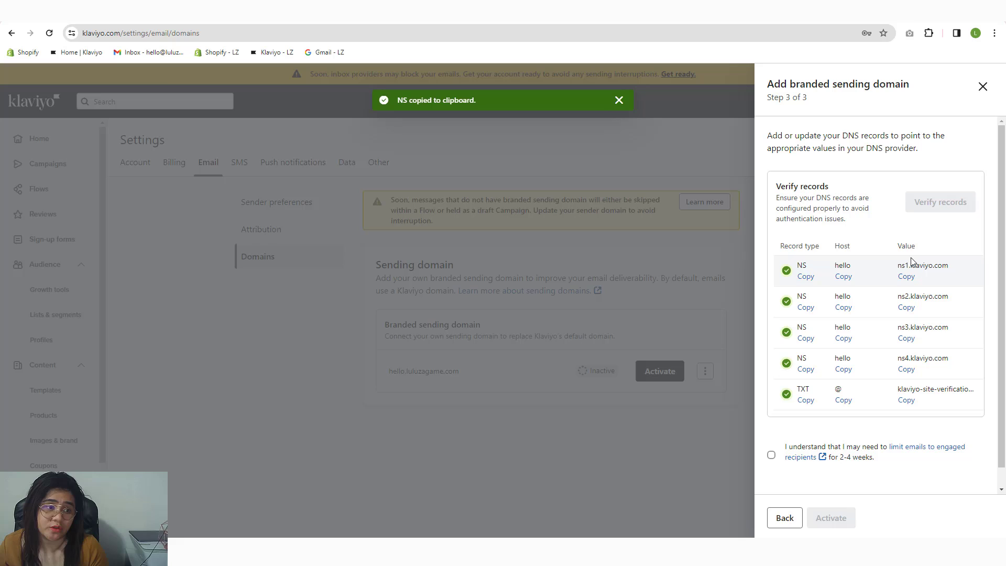
{"action": "left_click", "coordinate": [906, 276]}
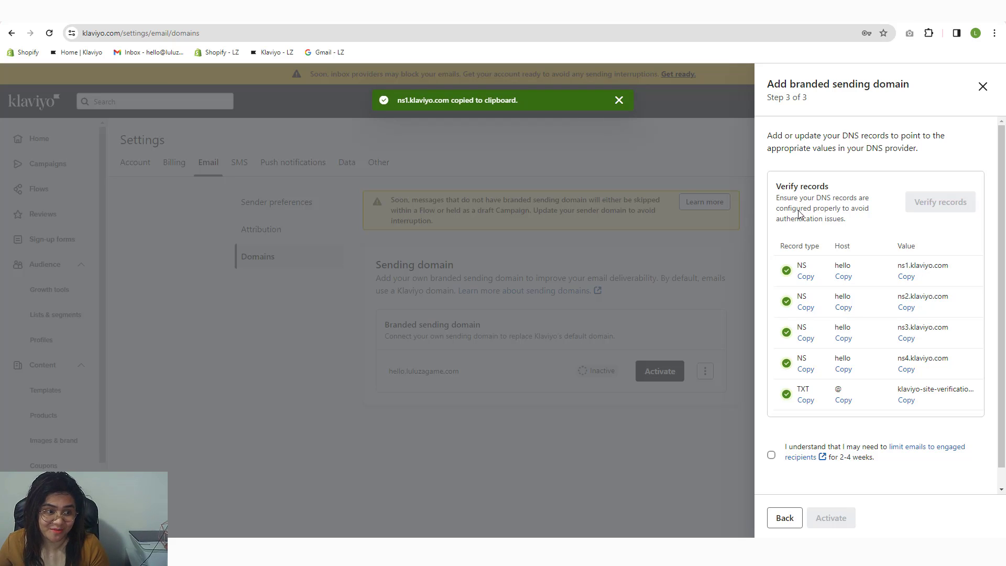
{"action": "left_click", "coordinate": [906, 307]}
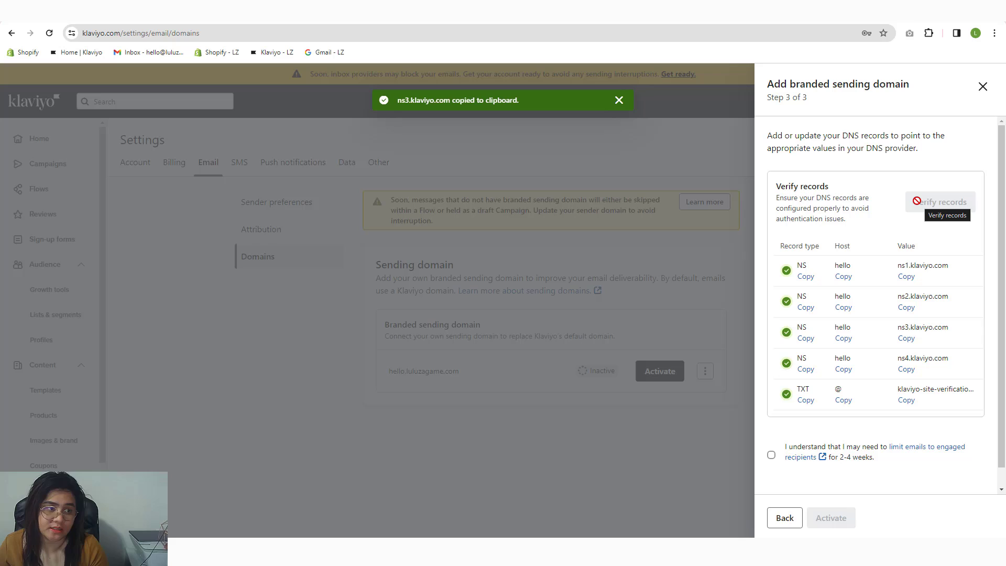
{"action": "left_click", "coordinate": [772, 456]}
{"action": "scroll", "coordinate": [834, 385], "scroll_direction": "down", "scroll_amount": 1}
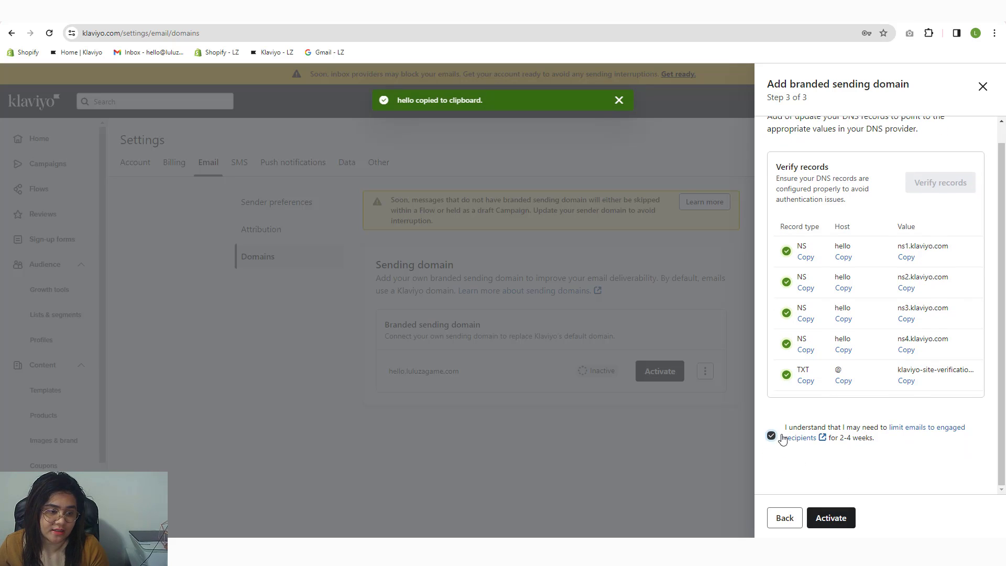
{"action": "left_click", "coordinate": [832, 518]}
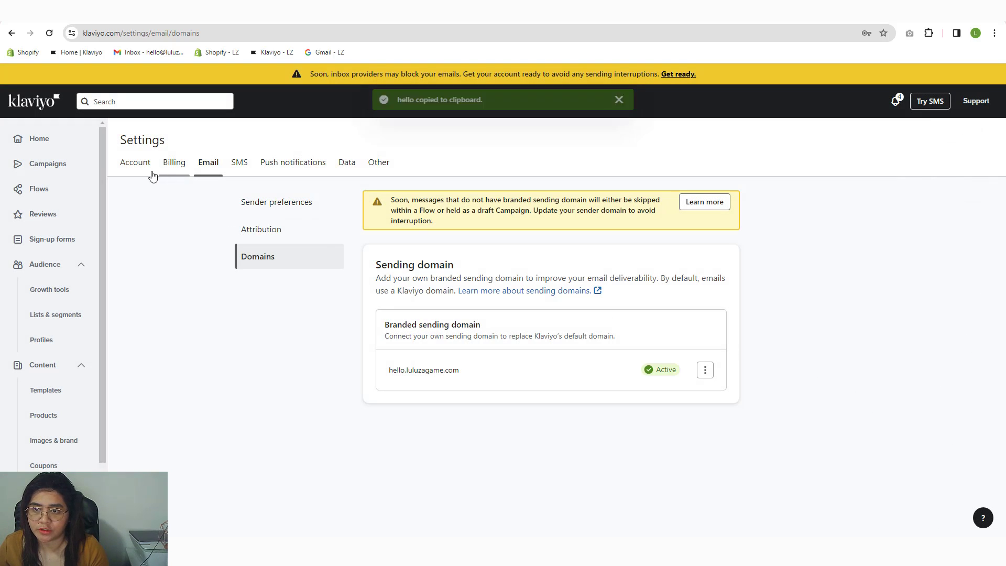
Step: Check the branded sending domain settings from the Klaviyo dashboard, then return to it
{"action": "left_click", "coordinate": [65, 143]}
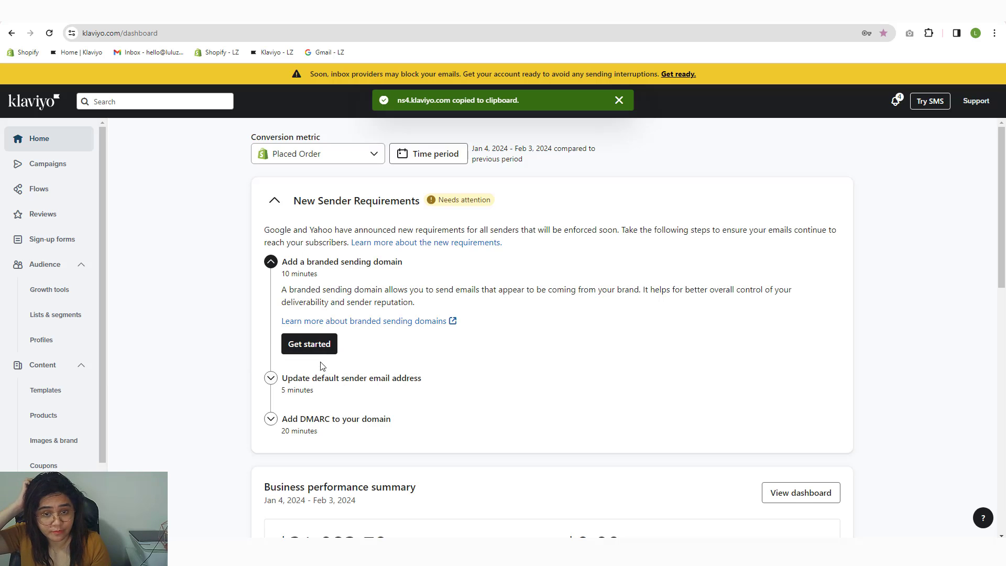
{"action": "left_click", "coordinate": [314, 343]}
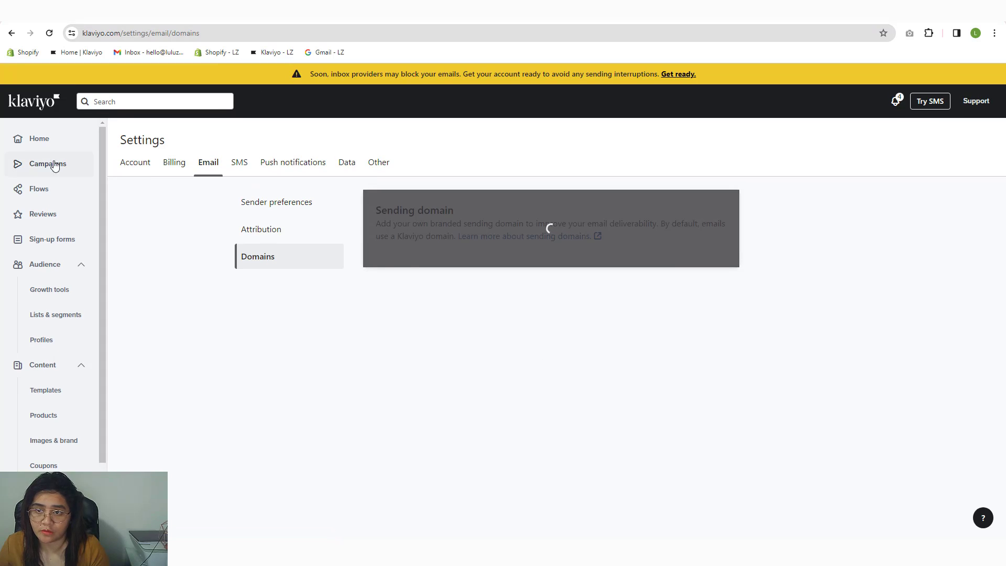
{"action": "key", "text": "alt+Left"}
Step: Review the default sender address and domain settings, then open the help article on adding DMARC
{"action": "left_click", "coordinate": [270, 378]}
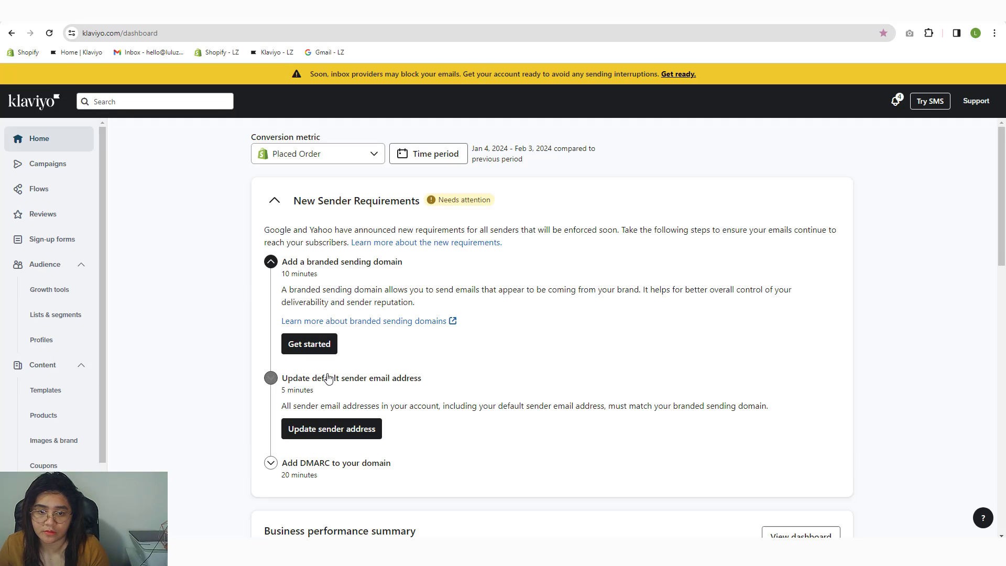
{"action": "left_click", "coordinate": [323, 430]}
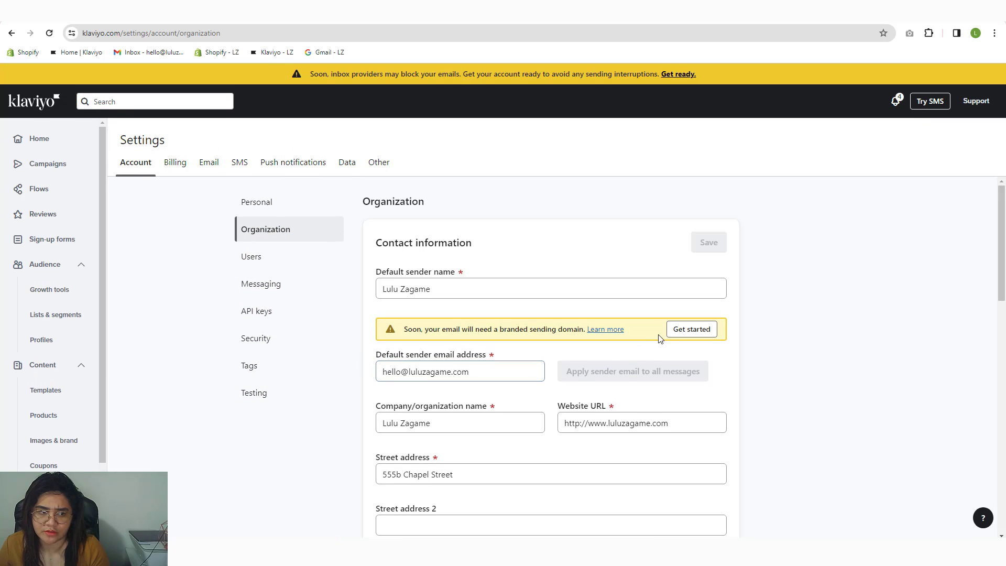
{"action": "left_click", "coordinate": [687, 329]}
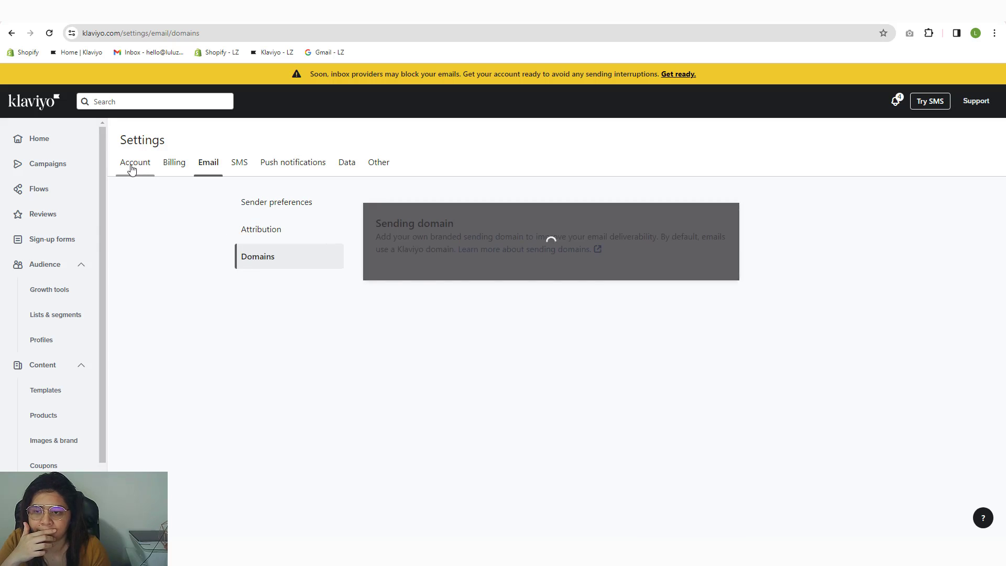
{"action": "left_click", "coordinate": [325, 419]}
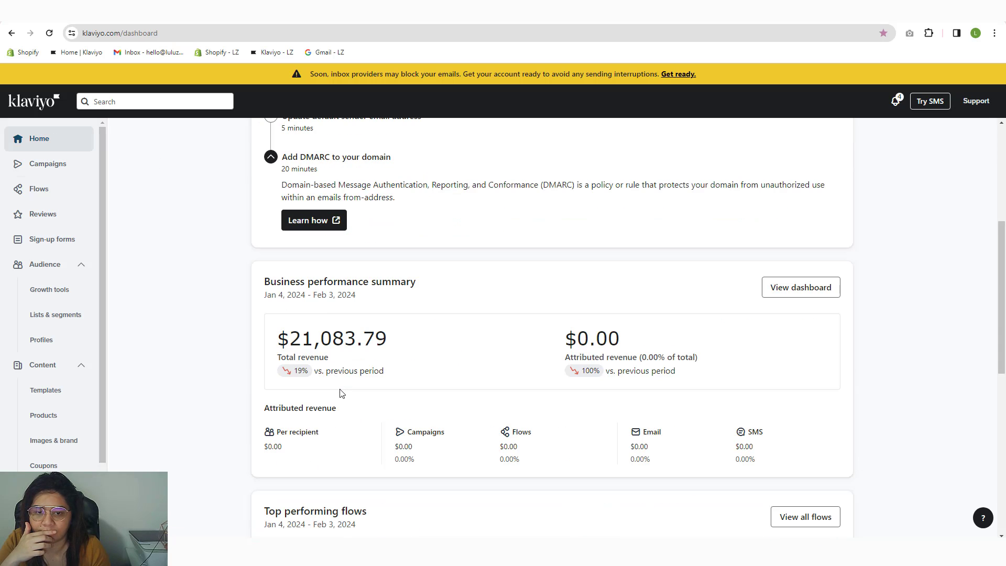
Step: Find the example DMARC record in the guide: type TXT, host _dmarc, value with p=none
{"action": "left_click", "coordinate": [313, 220]}
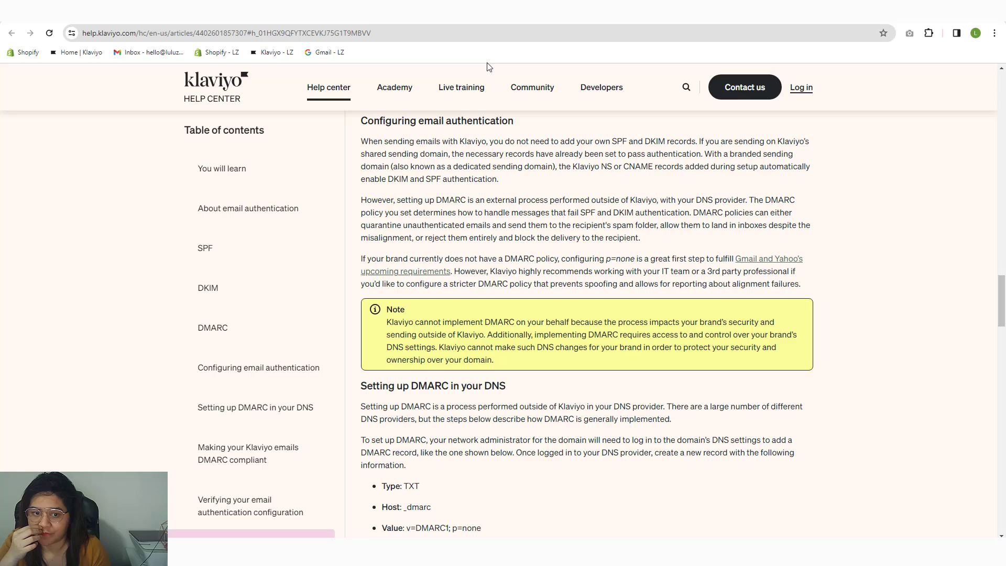
{"action": "left_click_drag", "start_coordinate": [385, 224], "coordinate": [522, 279]}
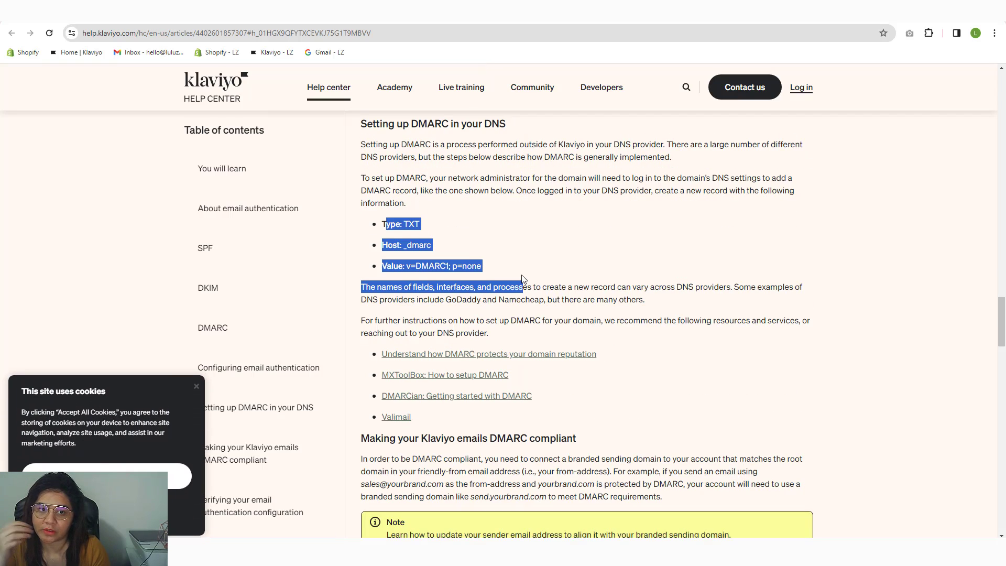
{"action": "left_click", "coordinate": [420, 224]}
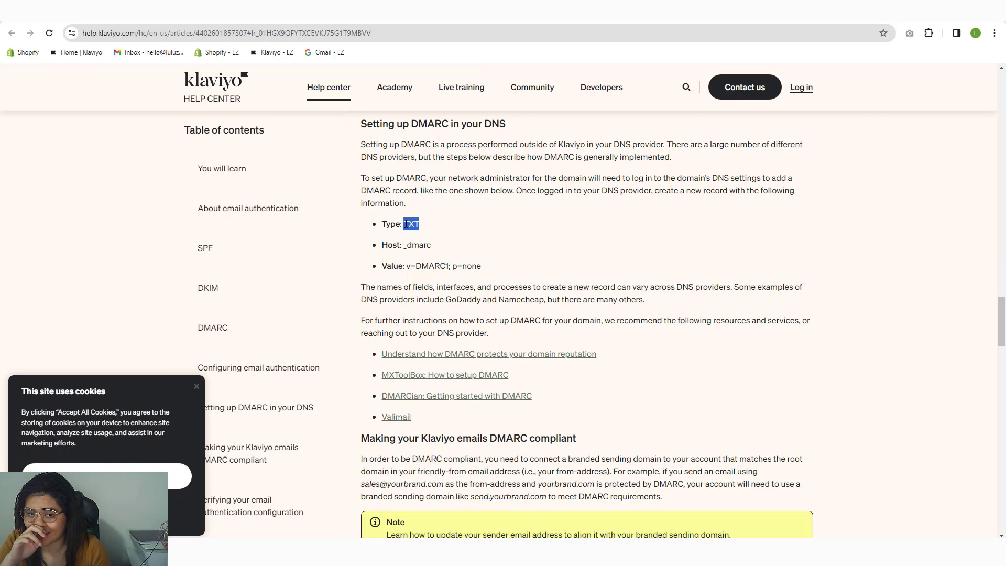
{"action": "left_click_drag", "start_coordinate": [400, 248], "coordinate": [495, 268]}
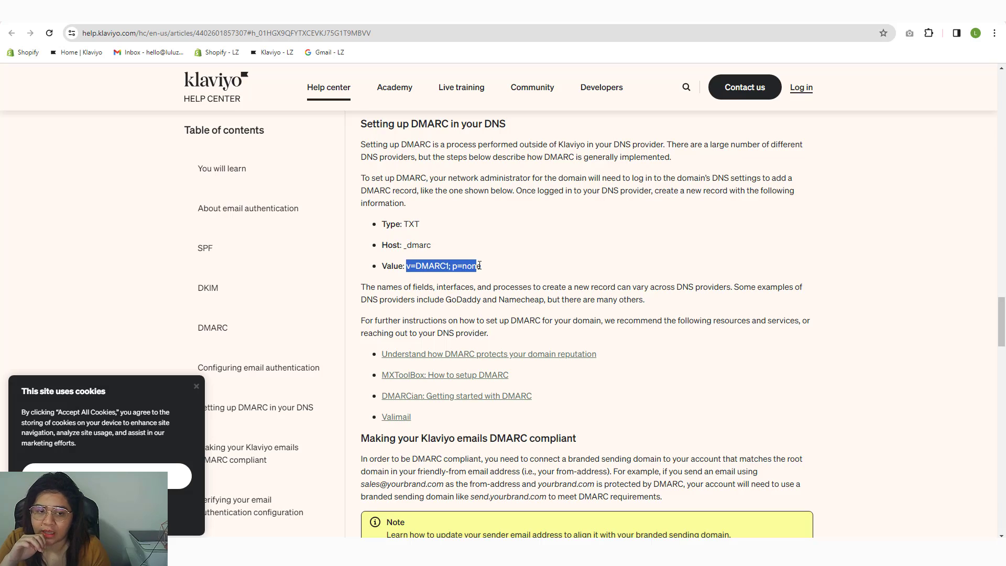
{"action": "left_click", "coordinate": [487, 270]}
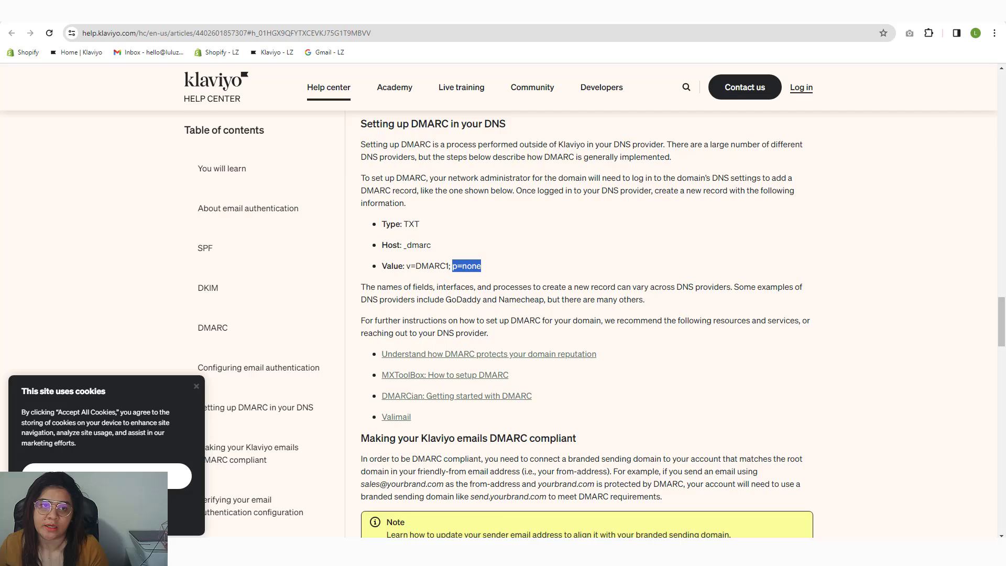
{"action": "key", "text": "ctrl+Tab"}
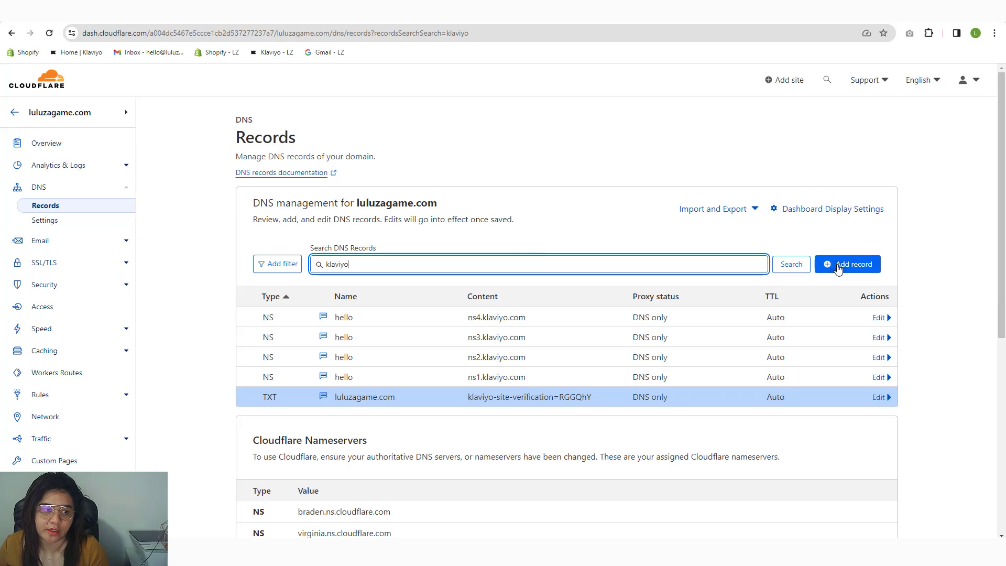
Step: Start a new Cloudflare TXT record named _dmarc, copied from the help article
{"action": "left_click", "coordinate": [838, 265]}
{"action": "left_click", "coordinate": [289, 329]}
{"action": "type", "text": "TXT"}
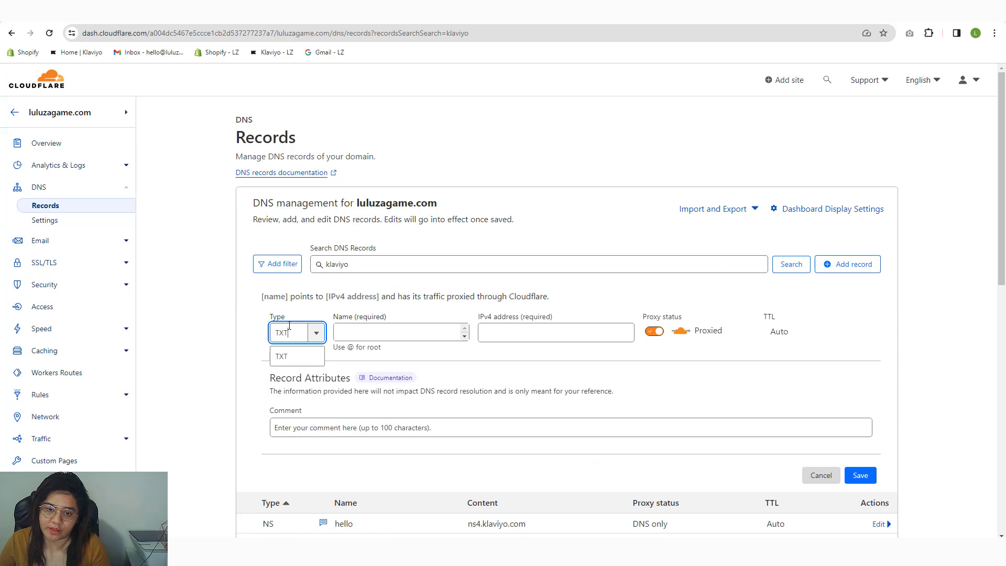
{"action": "left_click", "coordinate": [283, 357]}
{"action": "key", "text": "Tab"}
{"action": "key", "text": "ctrl+Tab"}
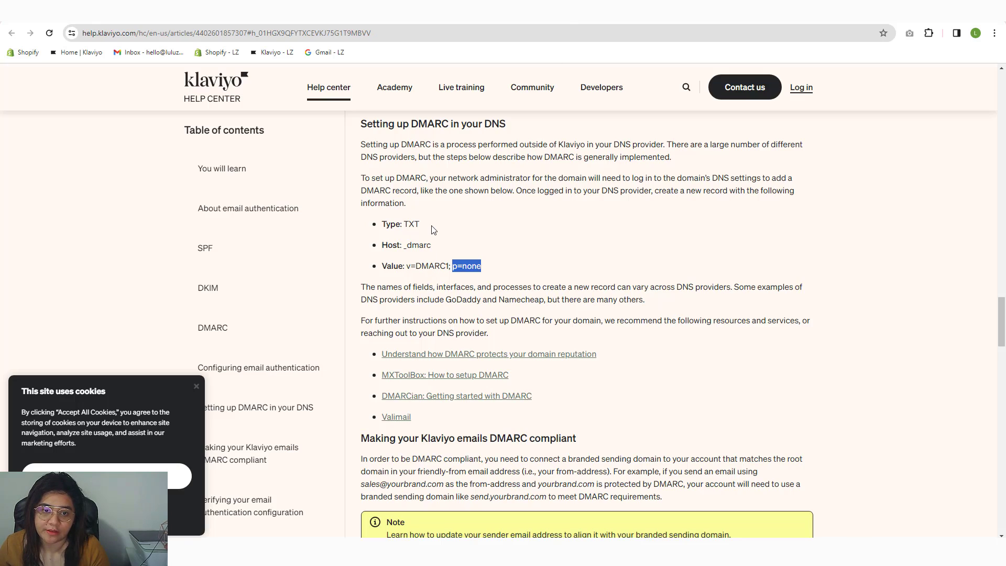
{"action": "left_click_drag", "start_coordinate": [404, 246], "coordinate": [453, 250]}
{"action": "key", "text": "ctrl+c"}
{"action": "key", "text": "ctrl+Tab"}
{"action": "key", "text": "ctrl+v"}
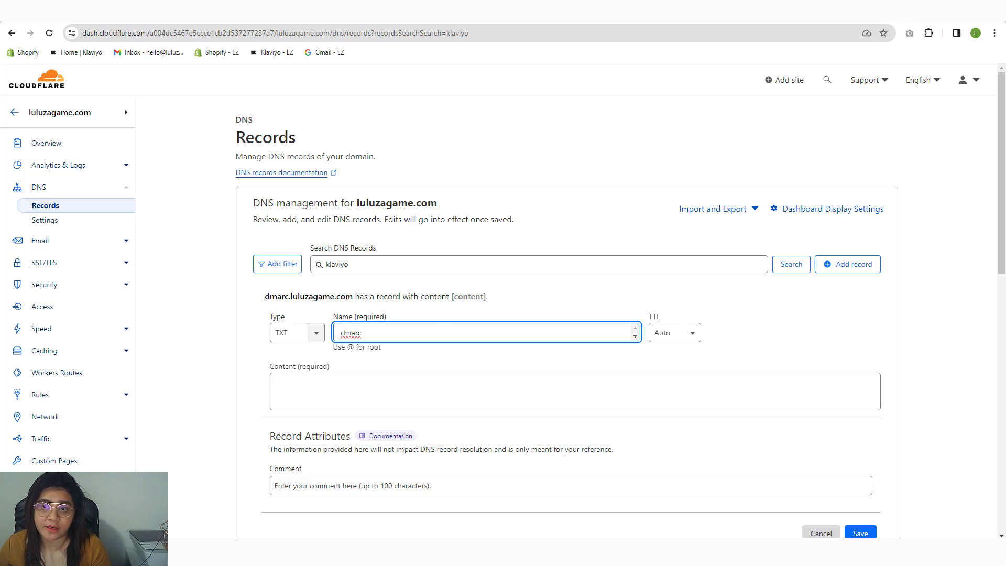
Step: Set the record content to v=DMARC1; p=none, copied from the article
{"action": "left_click", "coordinate": [576, 9]}
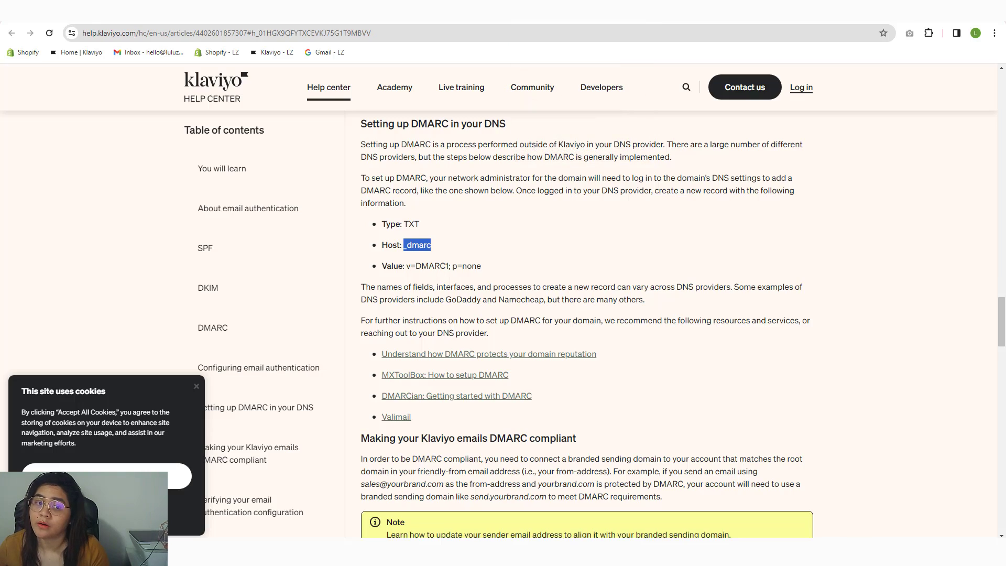
{"action": "left_click_drag", "start_coordinate": [406, 266], "coordinate": [509, 270]}
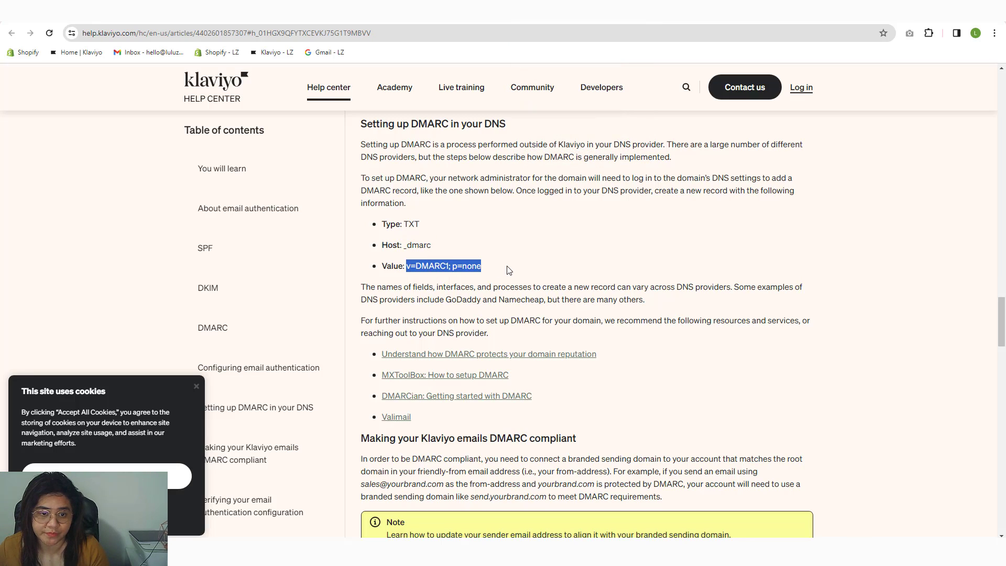
{"action": "key", "text": "ctrl+c"}
{"action": "key", "text": "ctrl+shift+Tab"}
{"action": "left_click", "coordinate": [370, 383]}
{"action": "key", "text": "ctrl+v"}
Step: Add the comment klaviyo and save the _dmarc TXT record
{"action": "left_click", "coordinate": [339, 484]}
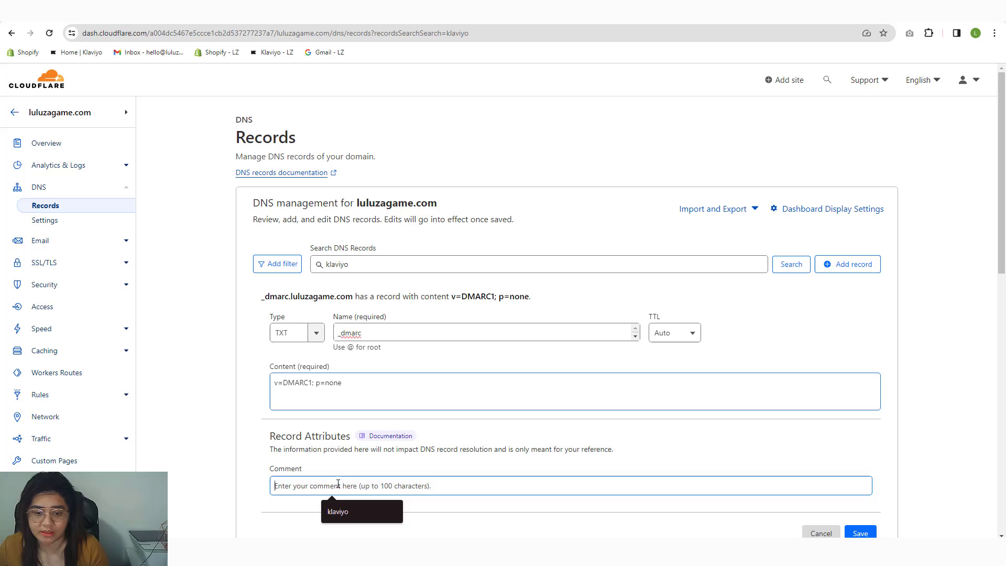
{"action": "type", "text": "klaviyo"}
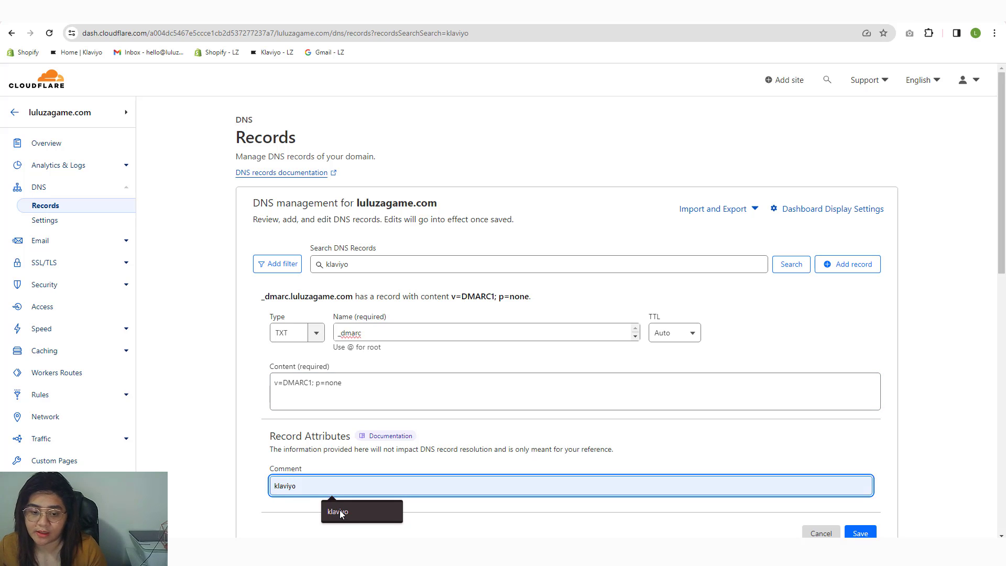
{"action": "left_click", "coordinate": [340, 511]}
{"action": "scroll", "coordinate": [836, 508], "scroll_direction": "down", "scroll_amount": 5}
{"action": "left_click", "coordinate": [860, 271]}
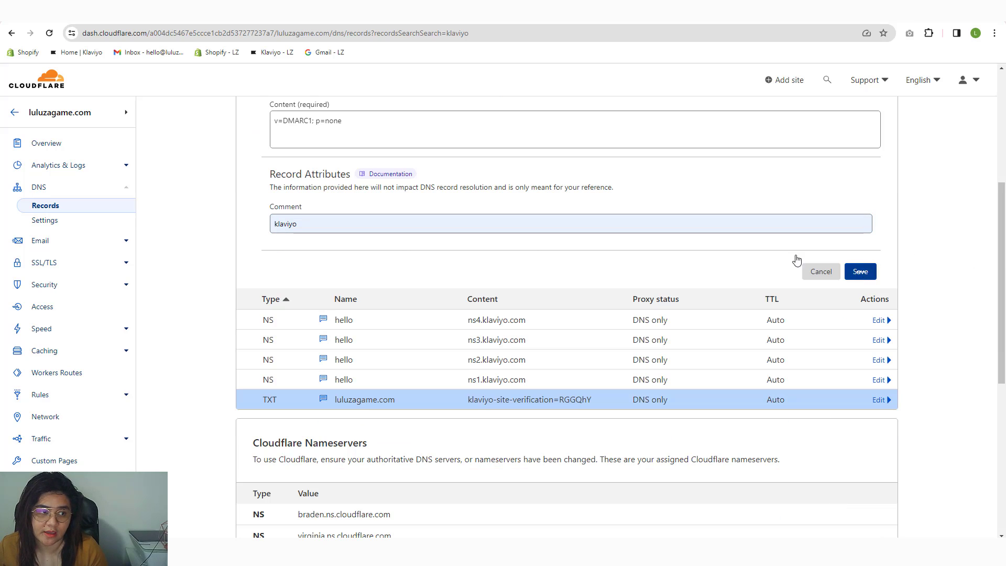
{"action": "key", "text": "ctrl+Tab"}
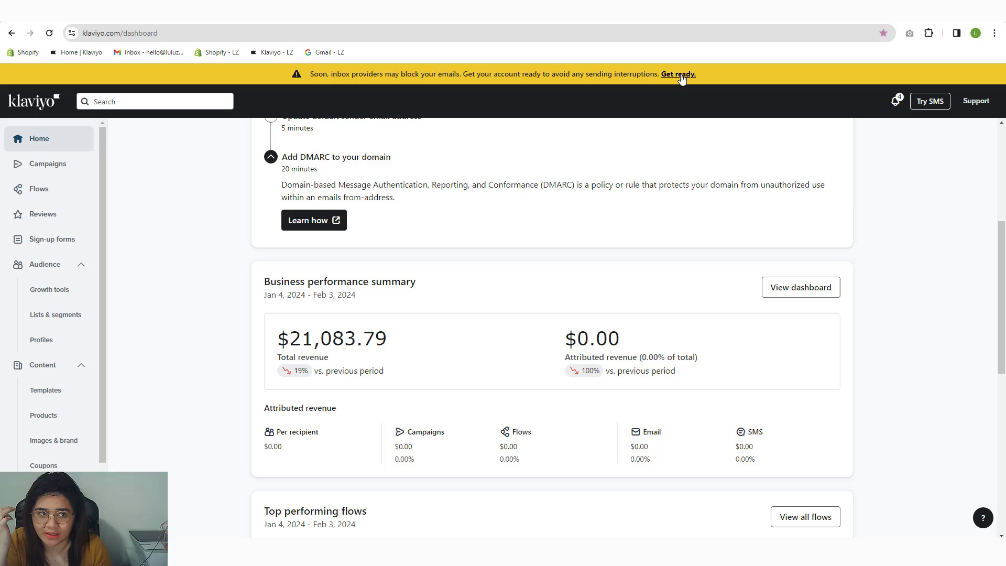
Step: Reload the Klaviyo dashboard and open the branded sending domain settings for hello.luluzagame.com
{"action": "scroll", "coordinate": [317, 222], "scroll_direction": "up", "scroll_amount": 5}
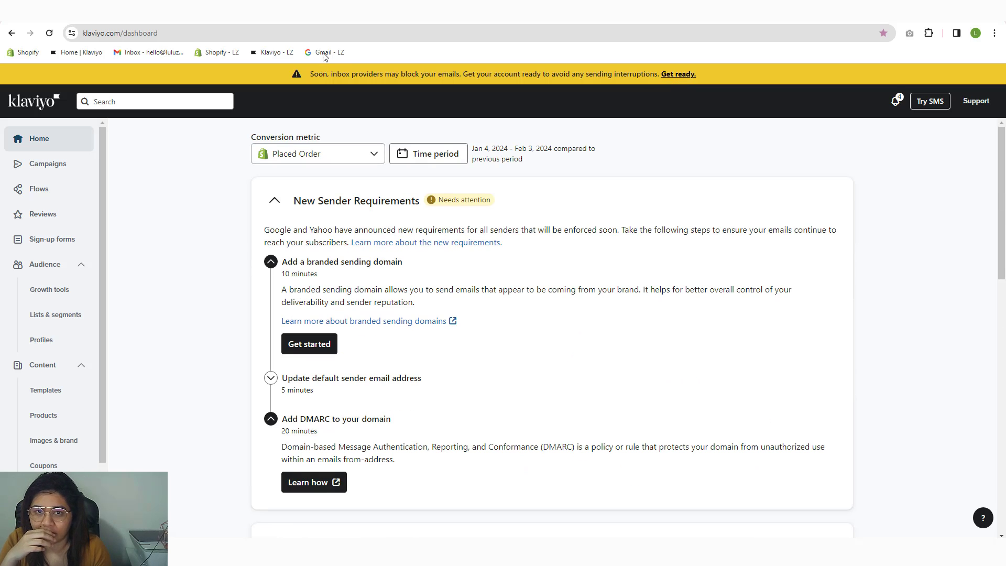
{"action": "left_click", "coordinate": [325, 31]}
{"action": "key", "text": "Return"}
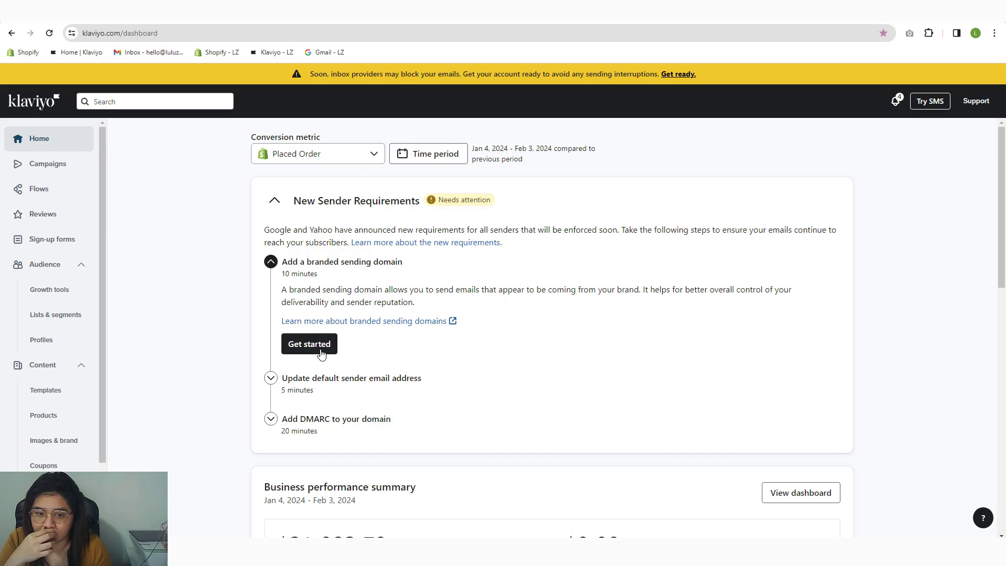
{"action": "left_click", "coordinate": [315, 346]}
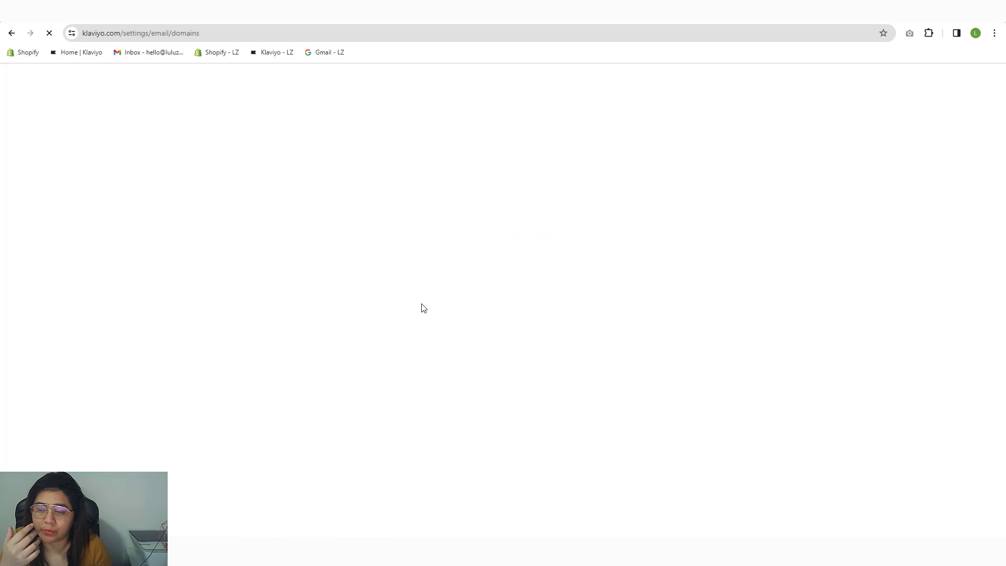